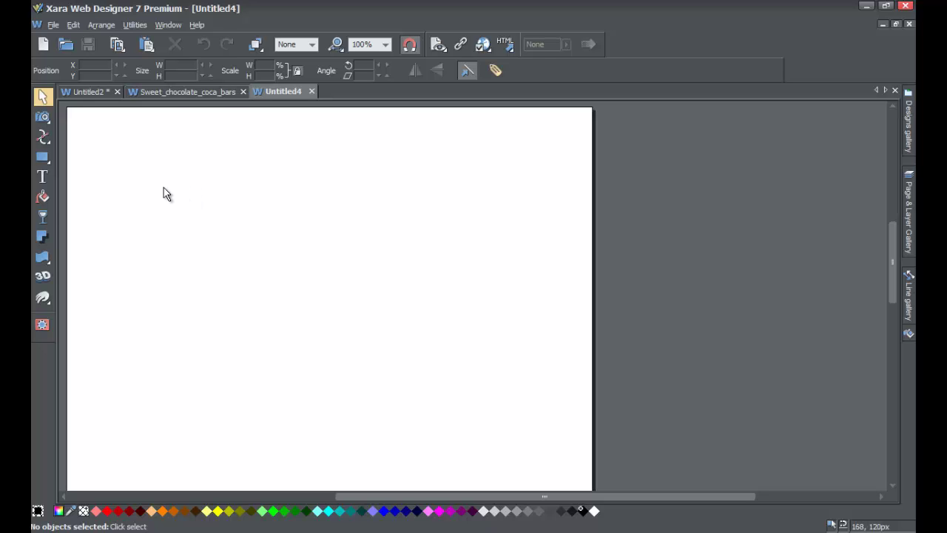
- Draw a rounded rectangle in the lower-left area of the blank page
mouse_move(47, 156)
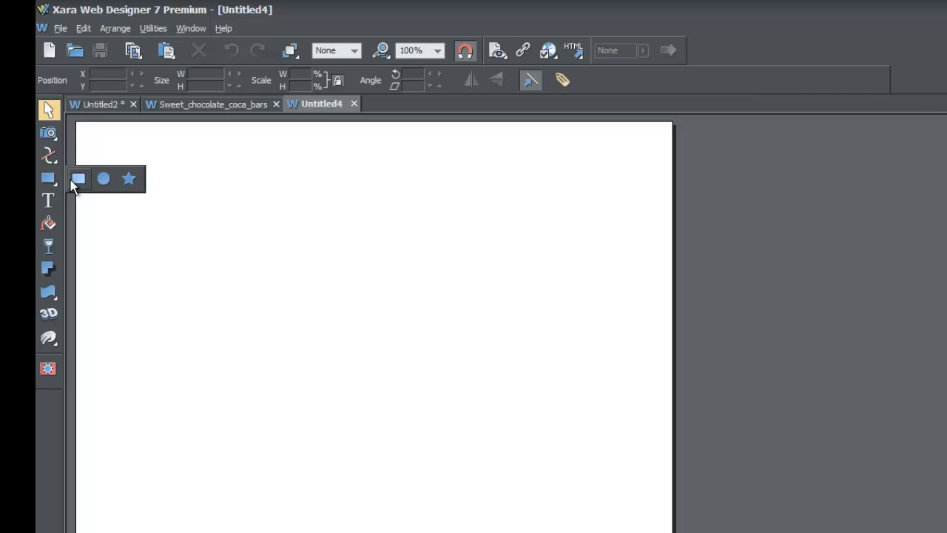
left_click(76, 180)
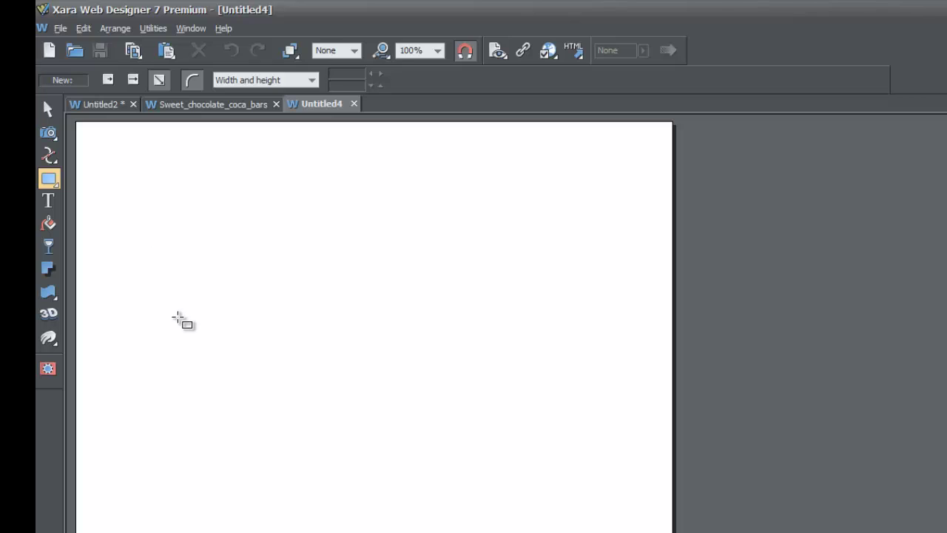
left_click_drag(172, 300, 331, 437)
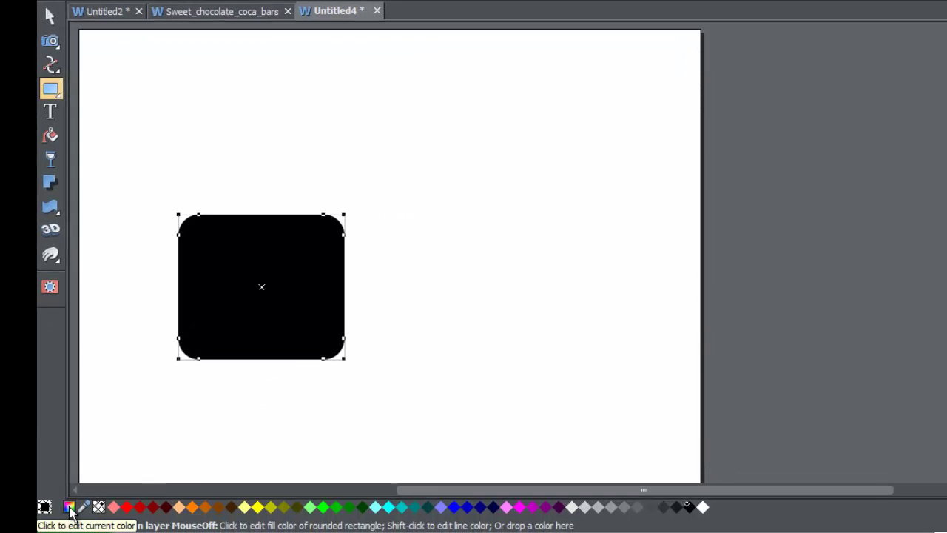
- Fill the rounded rectangle with the golden brown colour a97611
left_click(69, 508)
left_click_drag(526, 259, 515, 213)
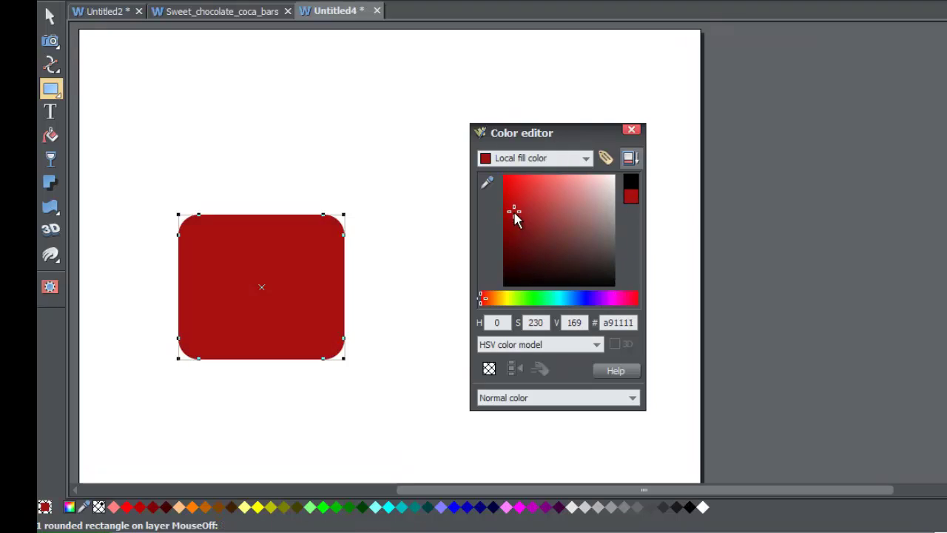
left_click_drag(499, 299, 497, 299)
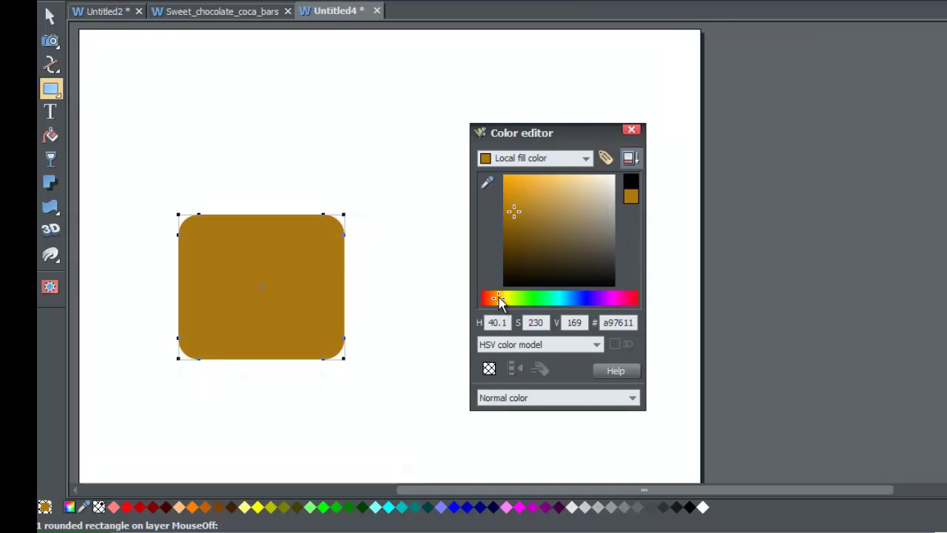
left_click(633, 134)
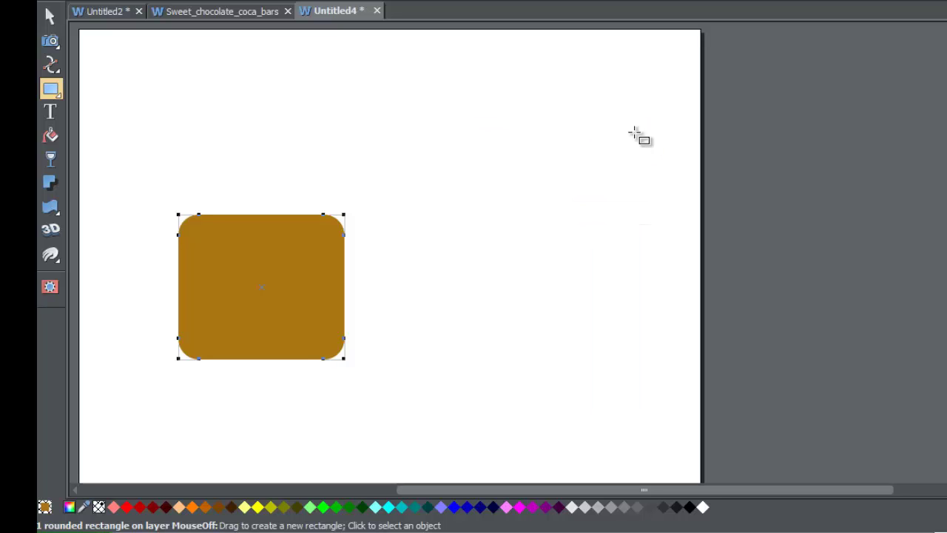
- Turn the rounded rectangle into a 3D extrusion and rotate it freehand so its thick side faces the viewer
left_click(53, 233)
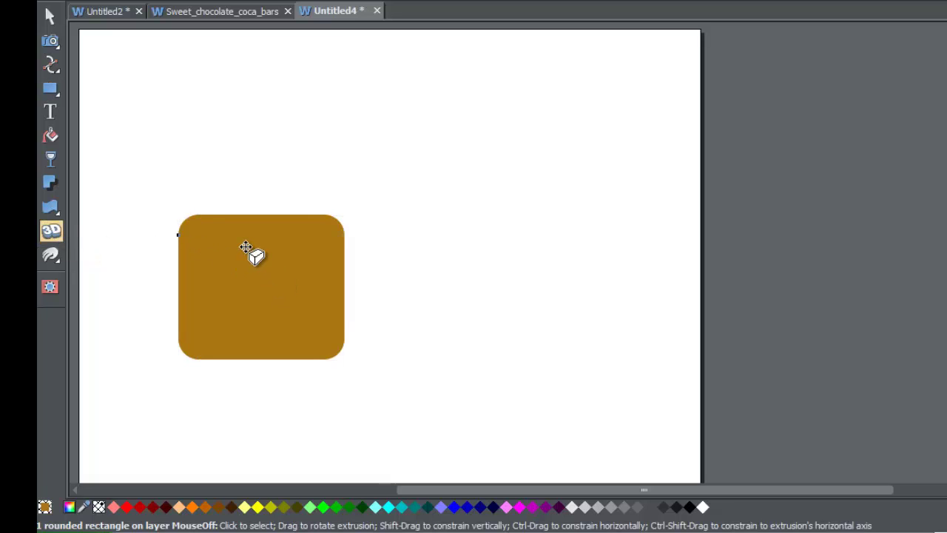
mouse_move(45, 222)
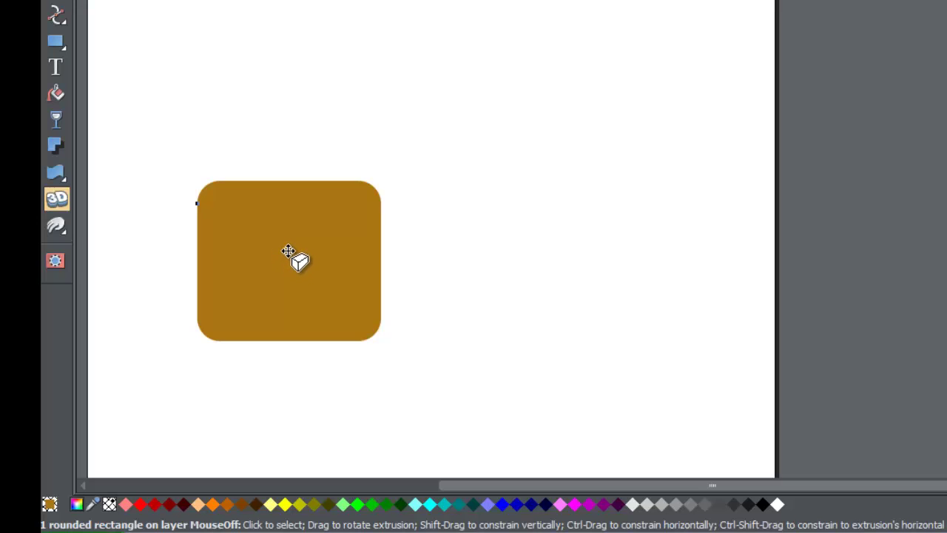
left_click(288, 252)
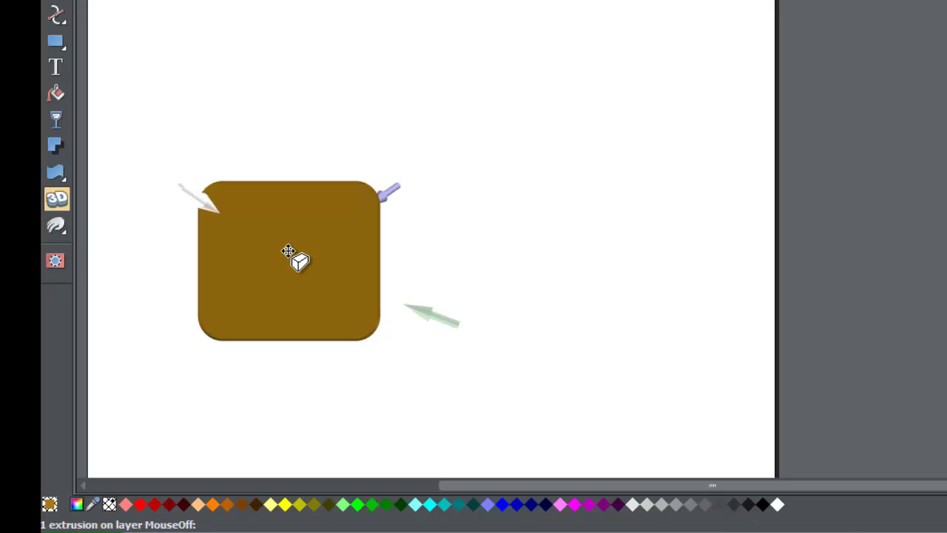
left_click_drag(288, 251, 408, 270)
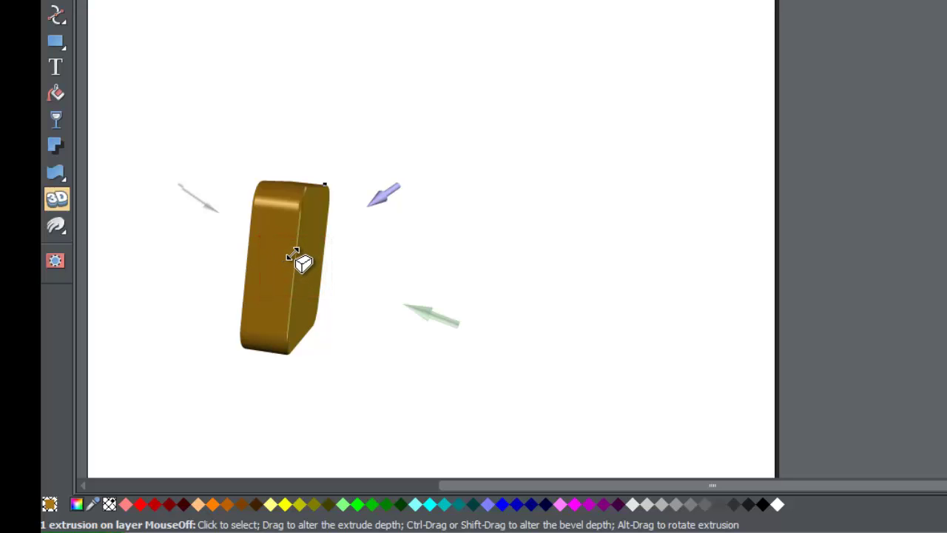
- Rotate the extruded block freehand to a tilted edge-on view and increase its extrude depth to about 42
left_click_drag(294, 255, 301, 281)
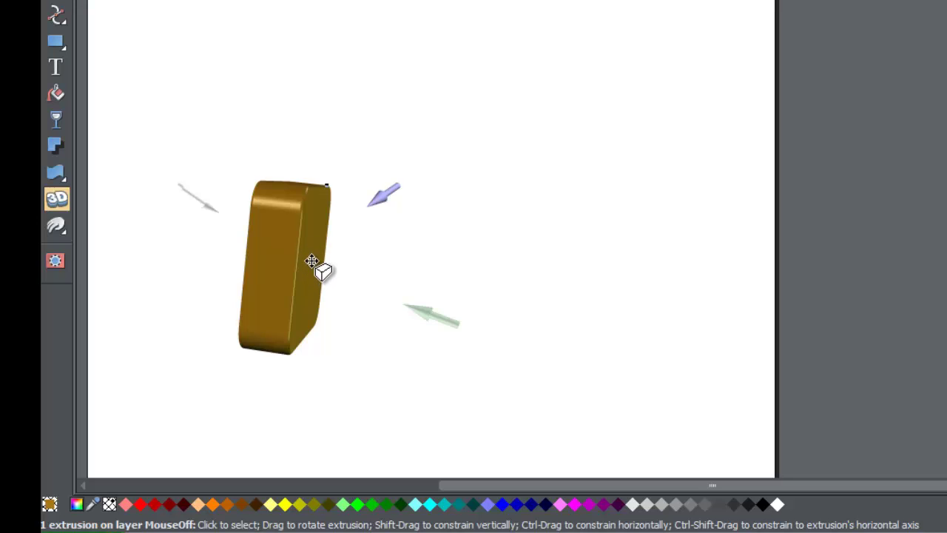
left_click_drag(311, 261, 313, 355)
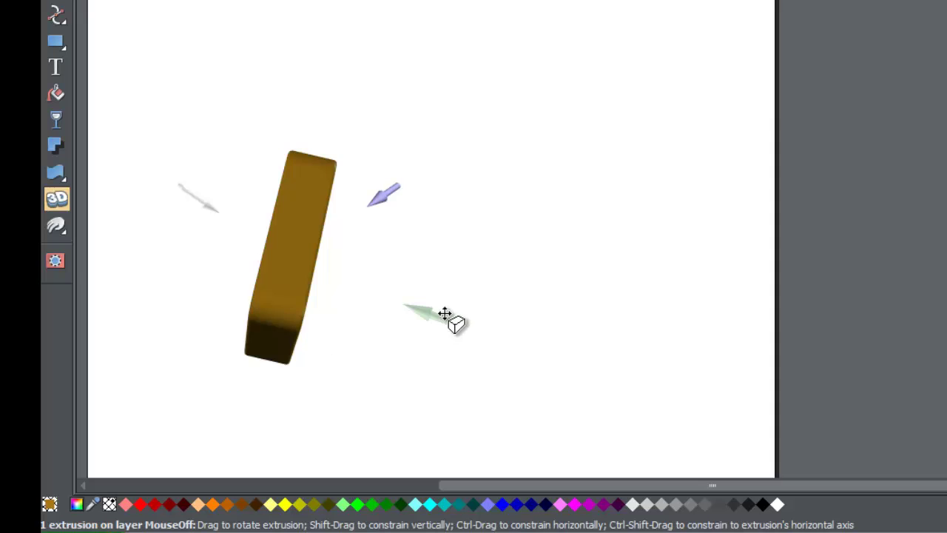
left_click_drag(444, 313, 391, 311)
left_click_drag(288, 268, 463, 334)
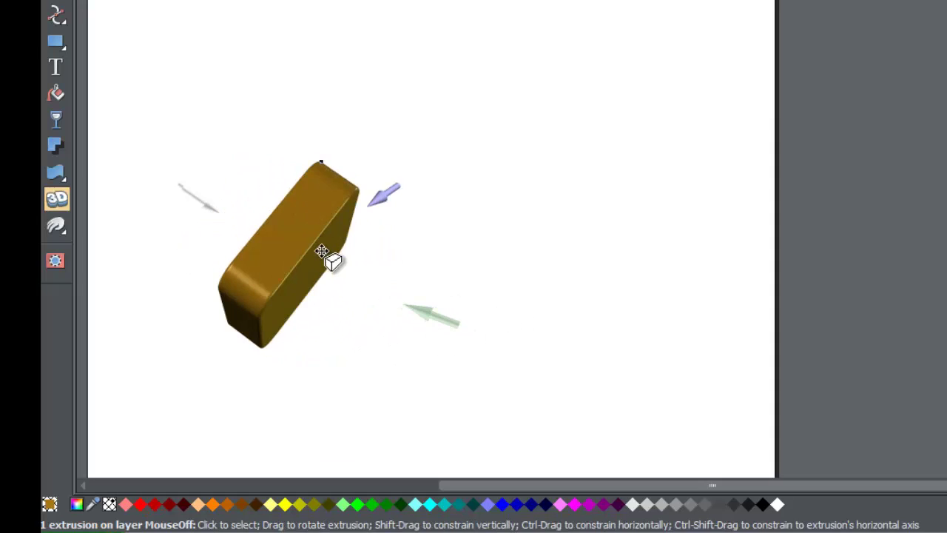
left_click_drag(332, 258, 334, 269)
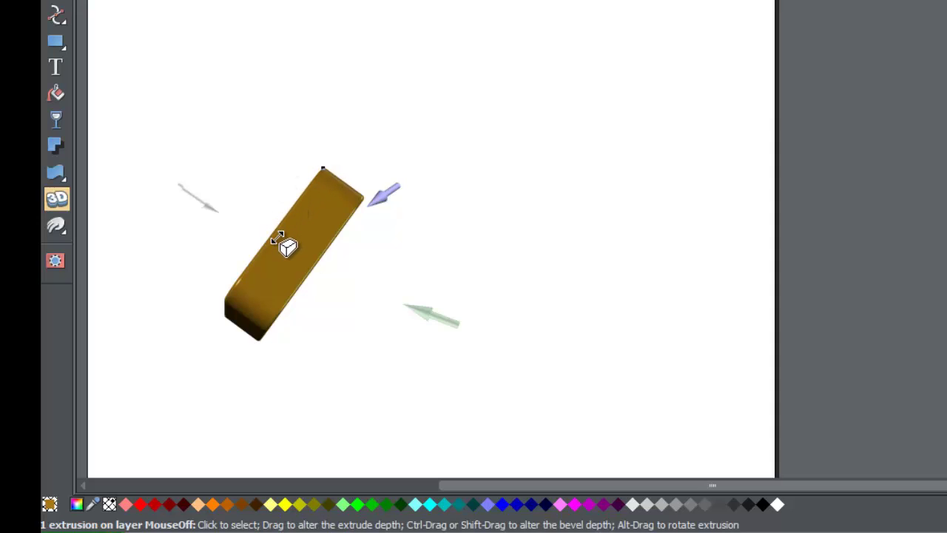
left_click_drag(318, 267, 351, 241)
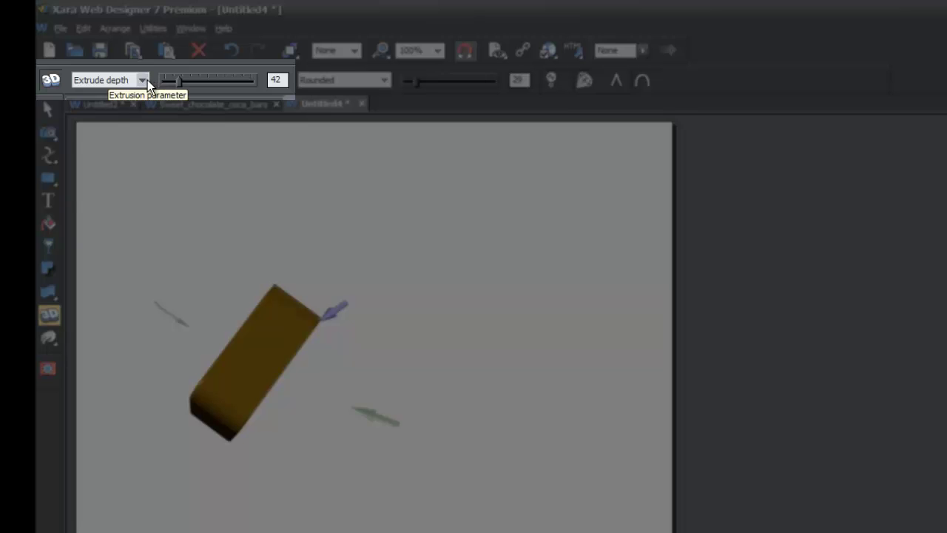
- Choose Angle 2 as the extrusion parameter and vary it to about -37, swinging the block's front face into view
left_click(143, 80)
left_click(142, 80)
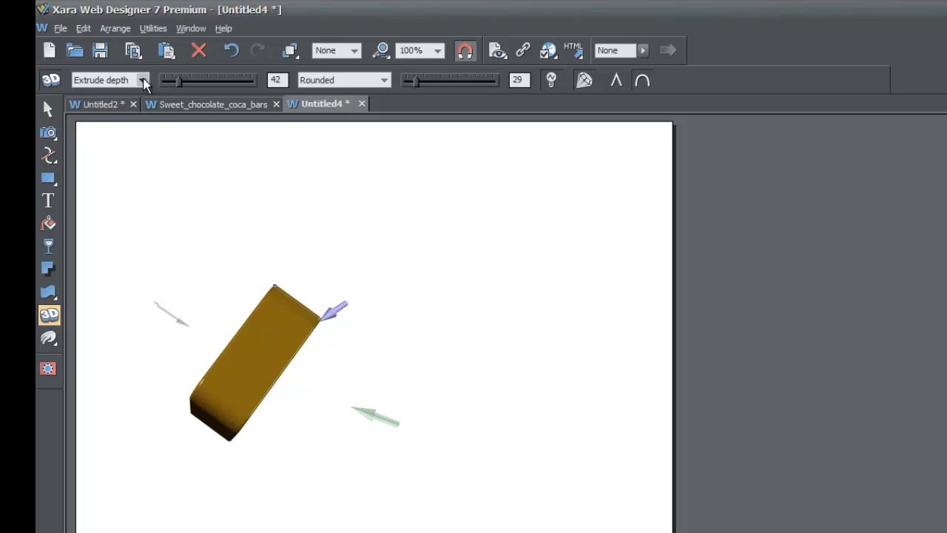
left_click(143, 80)
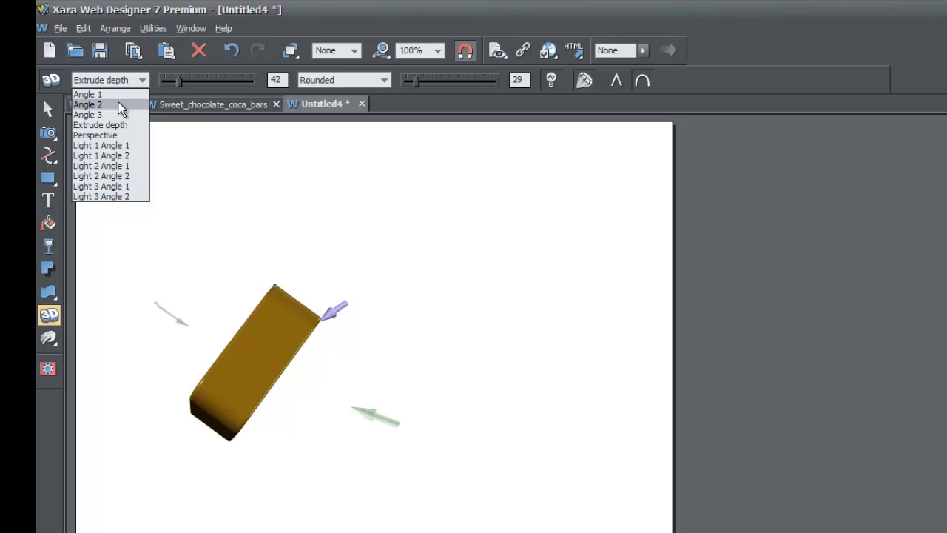
left_click(118, 105)
mouse_move(199, 84)
left_mouse_down()
mouse_move(212, 83)
mouse_move(188, 83)
mouse_move(250, 82)
mouse_move(188, 84)
left_mouse_up()
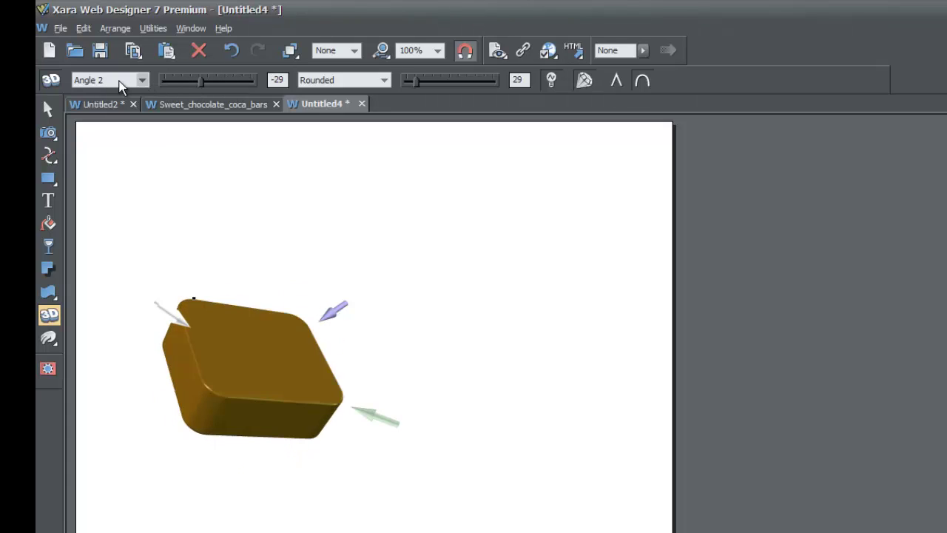
mouse_move(201, 82)
left_mouse_down()
mouse_move(177, 83)
mouse_move(241, 83)
mouse_move(199, 83)
mouse_move(222, 83)
mouse_move(214, 86)
left_mouse_up()
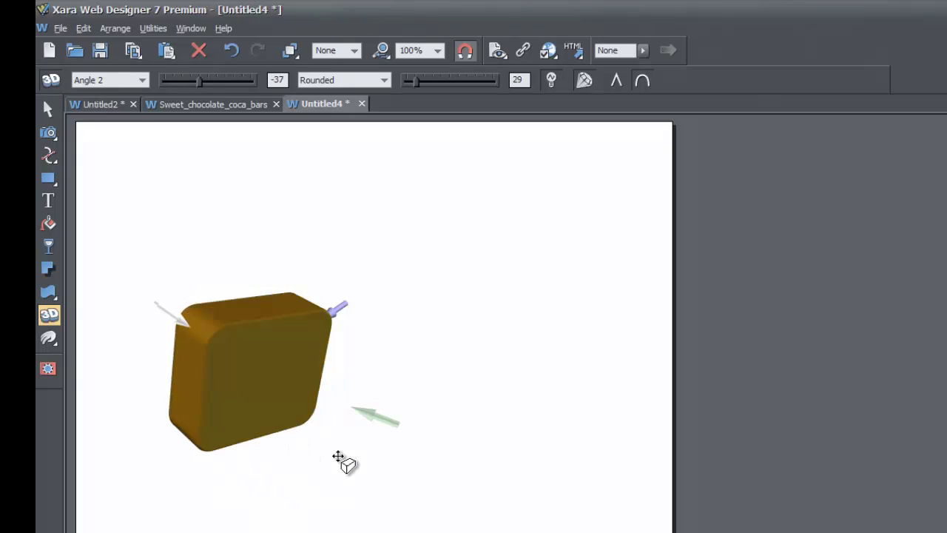
- Rotate the block freehand in several directions, ending edge-on with Angle 2 at about -91
left_click_drag(338, 457, 257, 470)
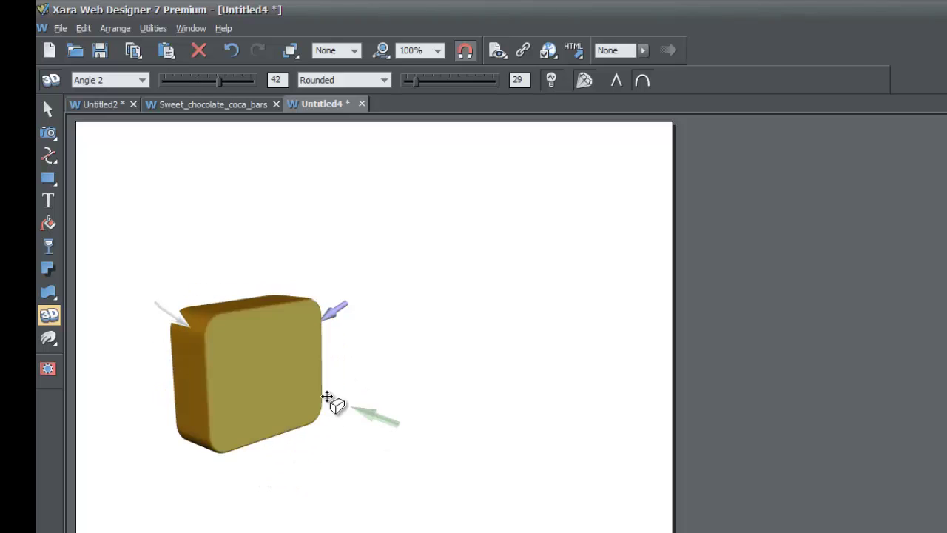
left_click_drag(308, 396, 285, 377)
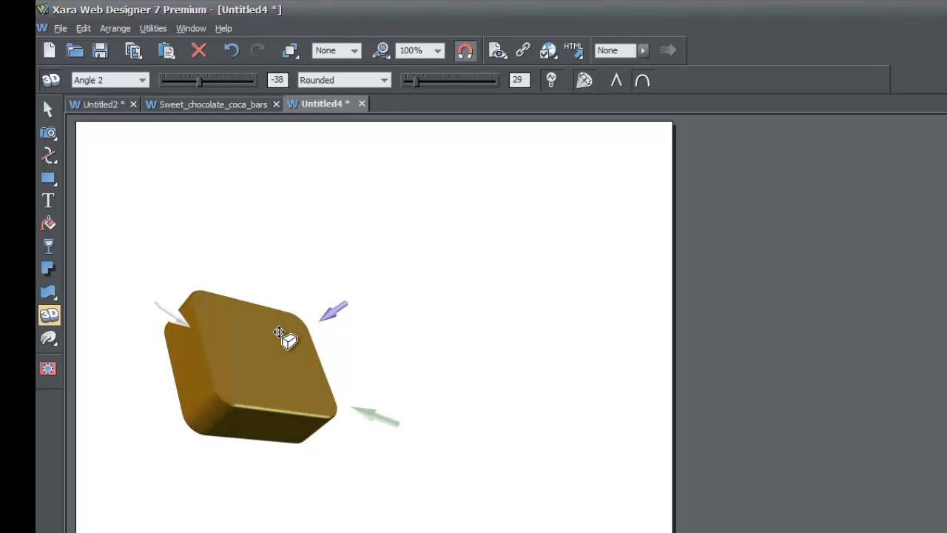
left_click_drag(279, 332, 315, 355)
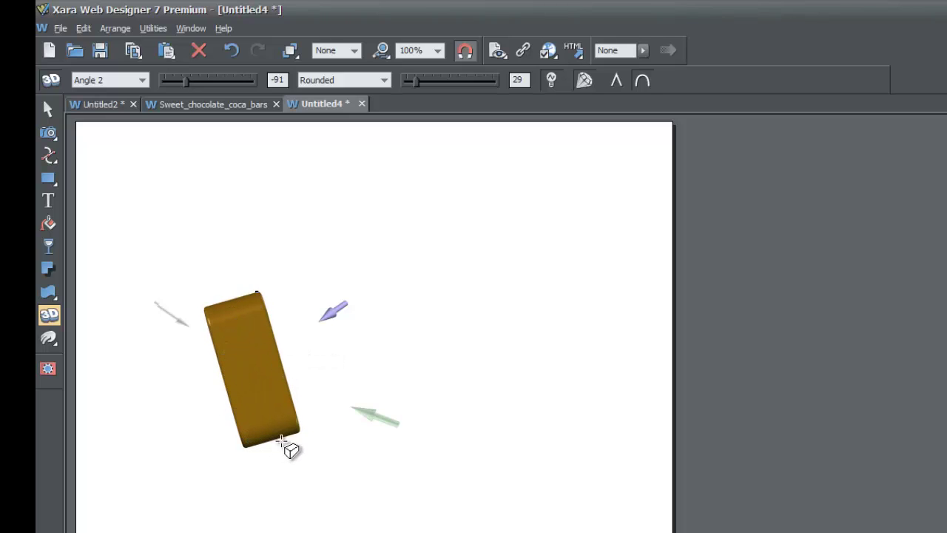
mouse_move(282, 351)
left_mouse_down()
mouse_move(387, 317)
mouse_move(274, 344)
left_mouse_up()
left_click_drag(375, 337, 285, 355)
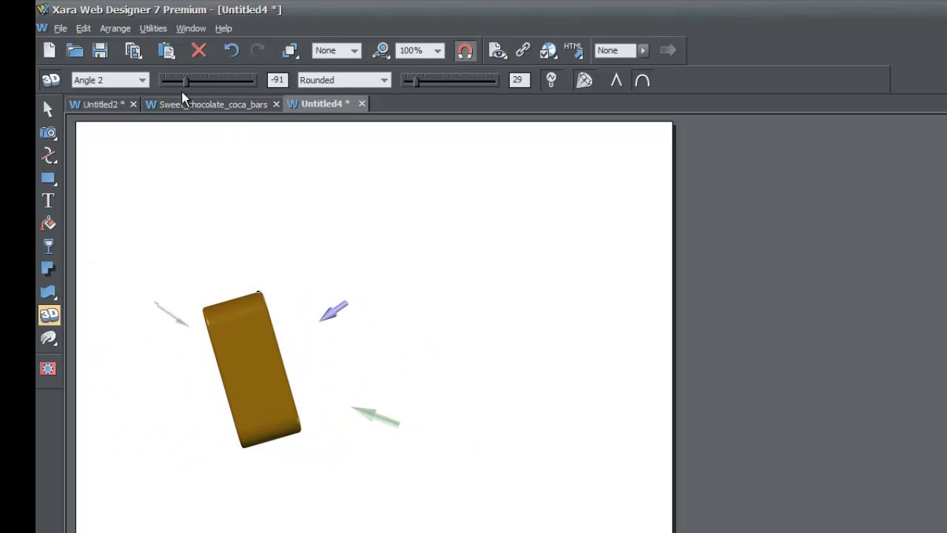
- Bring Angle 2 to about -36 and fine-tune the rotation freehand to about -35, with the block's front face turned forward
left_click_drag(188, 84, 200, 83)
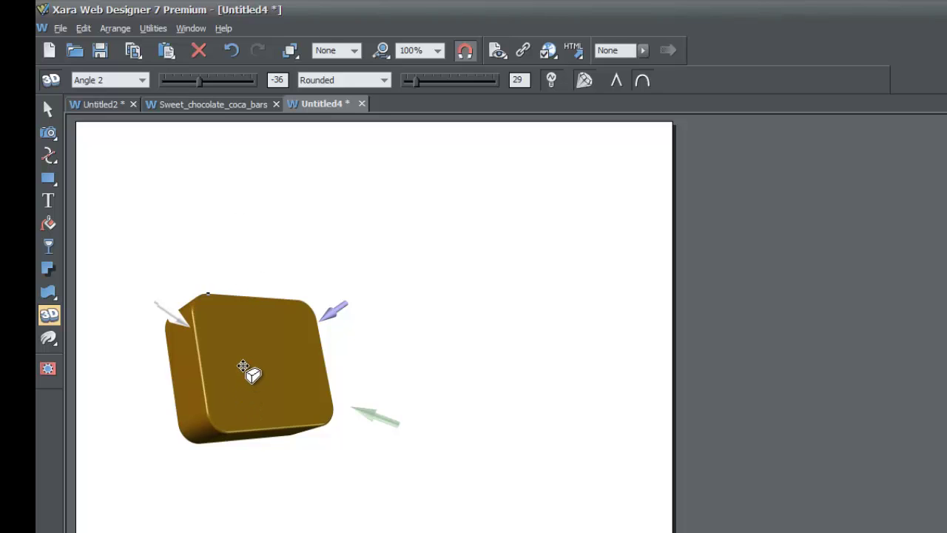
left_click_drag(249, 372, 221, 374)
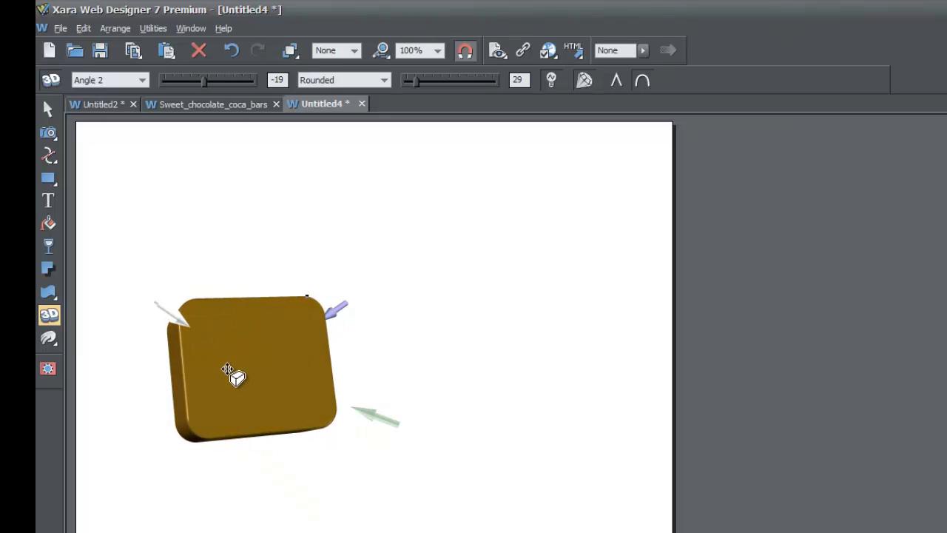
left_click_drag(250, 387, 268, 378)
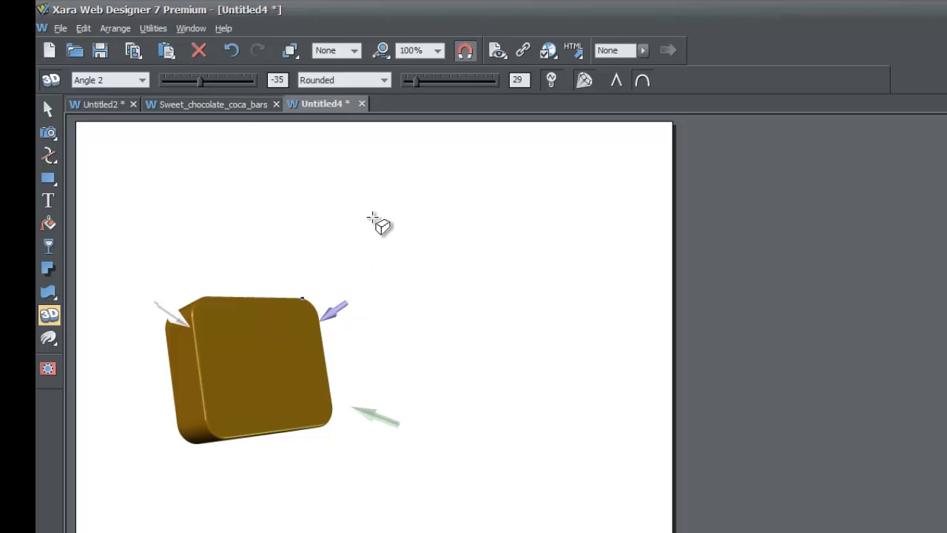
- Choose Light 1 Angle 1 as the extrusion parameter, and hide and redisplay the light arrows around the block
left_click(143, 81)
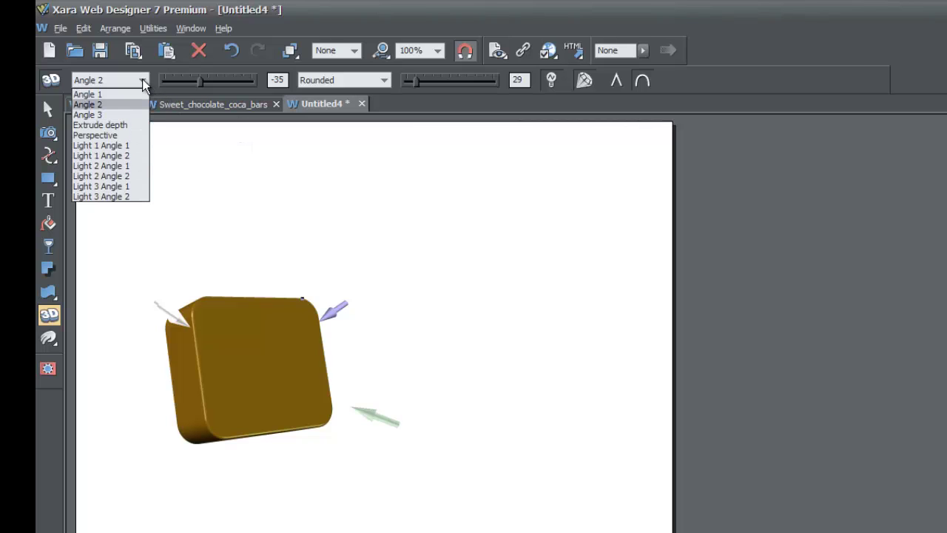
left_click(142, 80)
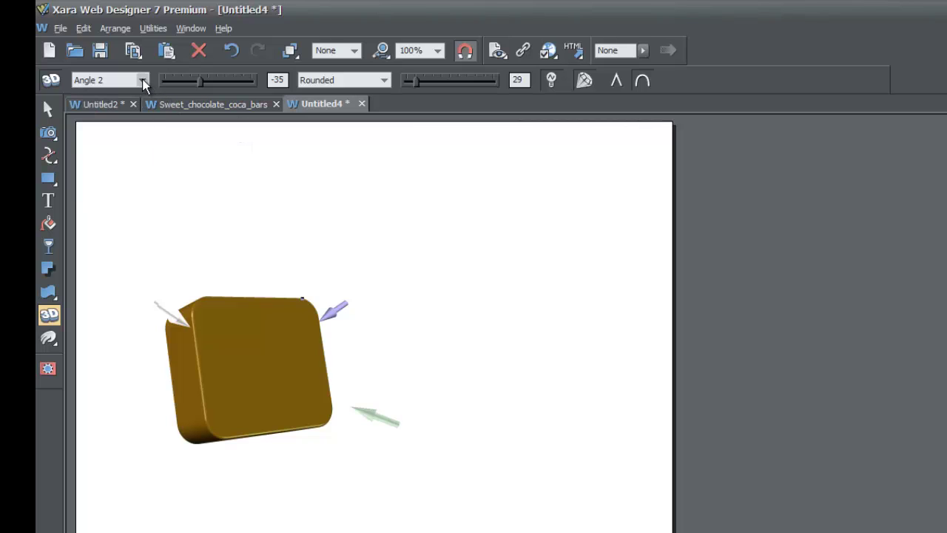
left_click(142, 80)
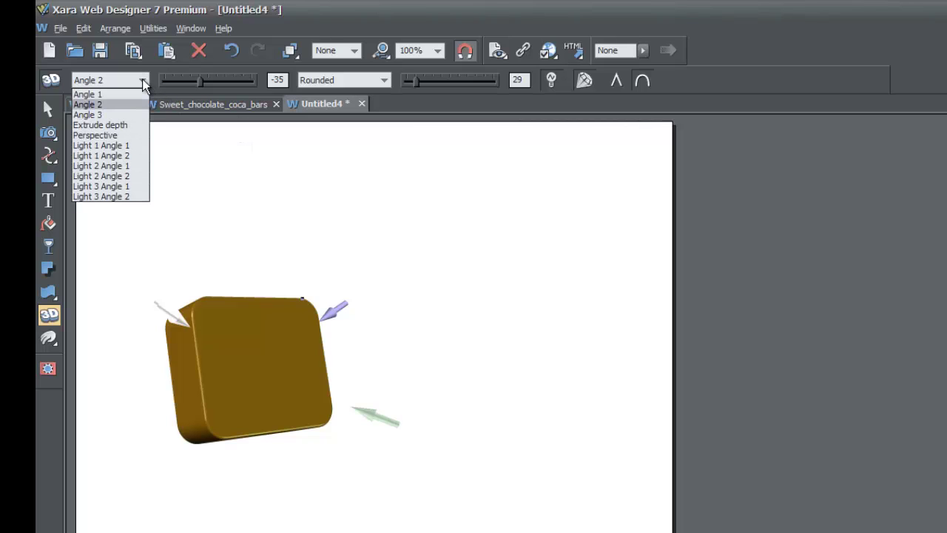
left_click(137, 145)
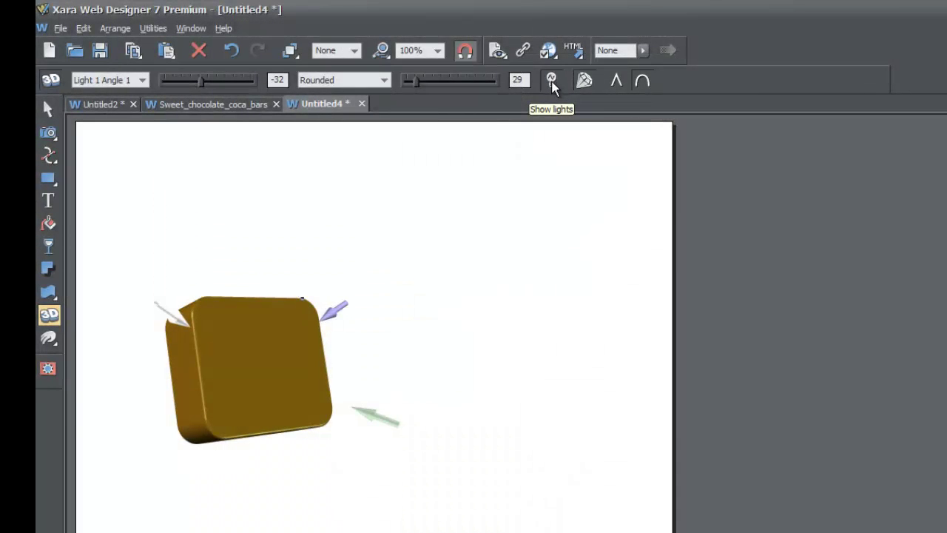
left_click(551, 83)
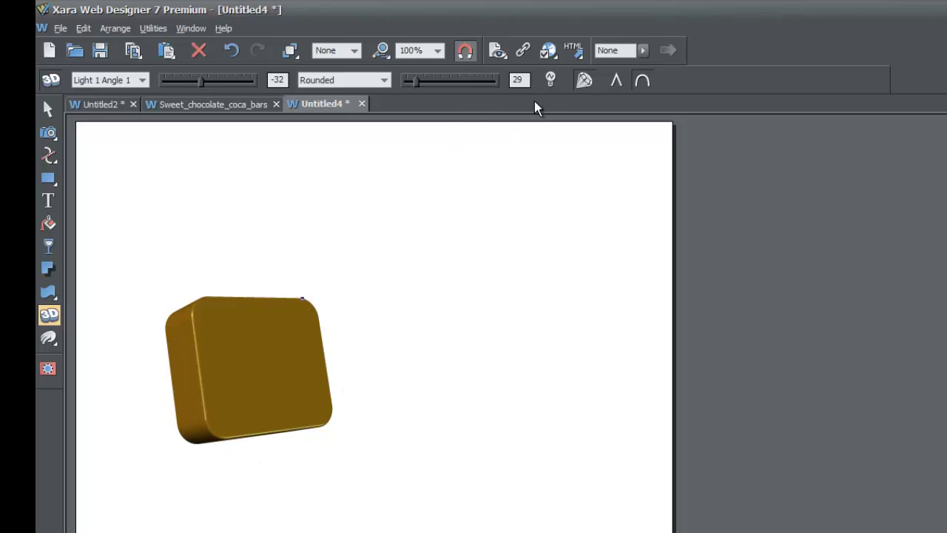
left_click(552, 83)
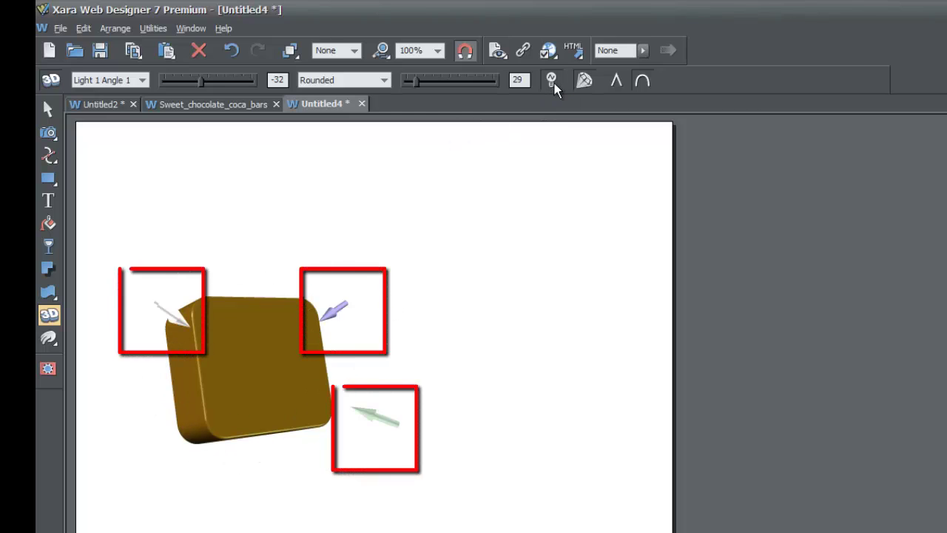
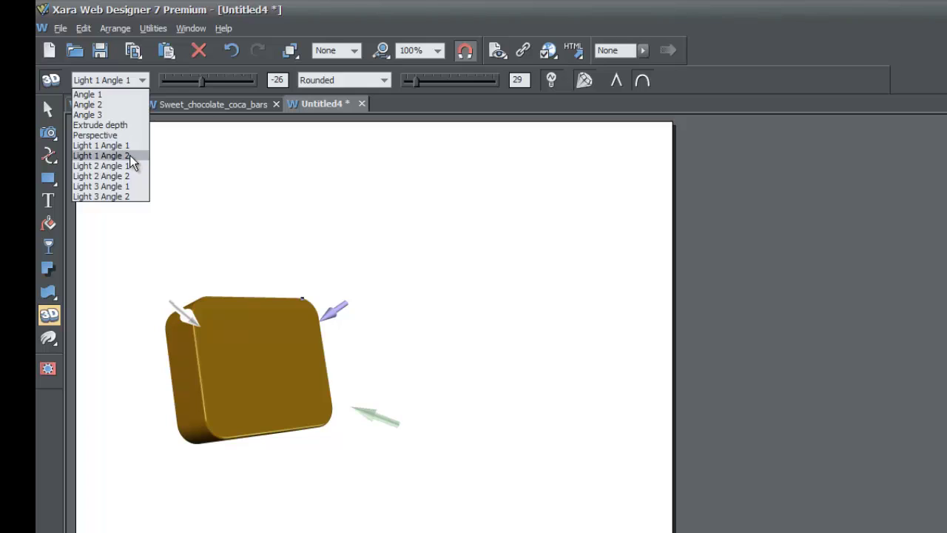
- Choose Light 1 Angle 2 and vary it around -20, and bring Light 1 Angle 1 to about -36
left_click(130, 155)
left_click_drag(201, 83, 172, 81)
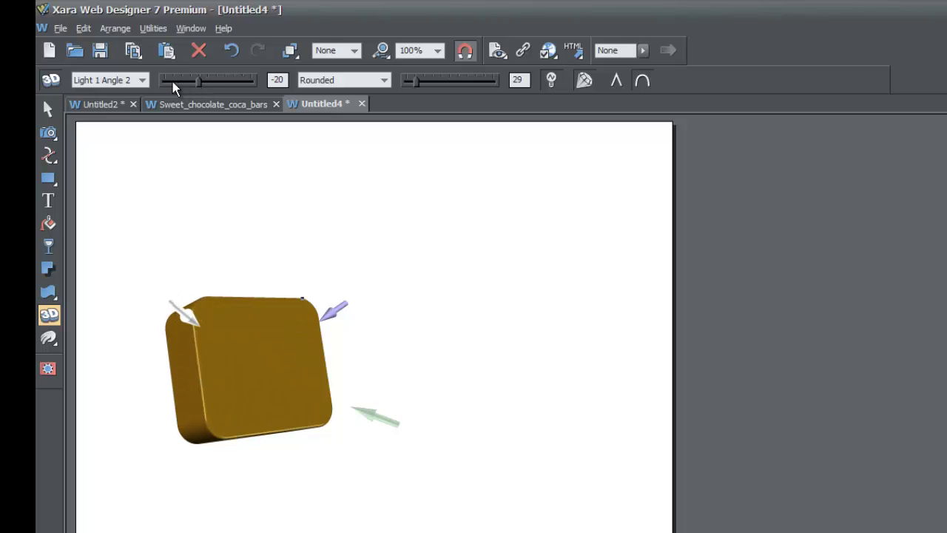
left_click(145, 81)
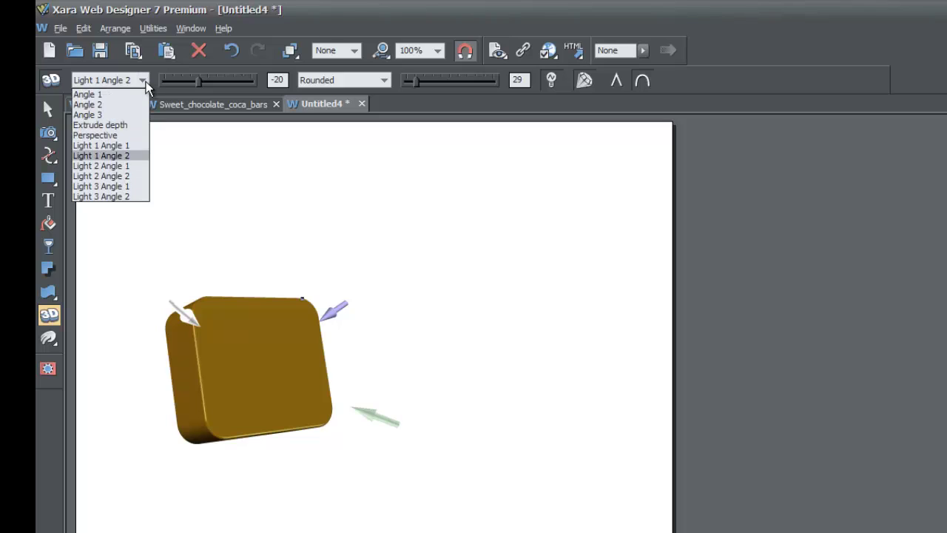
left_click(135, 145)
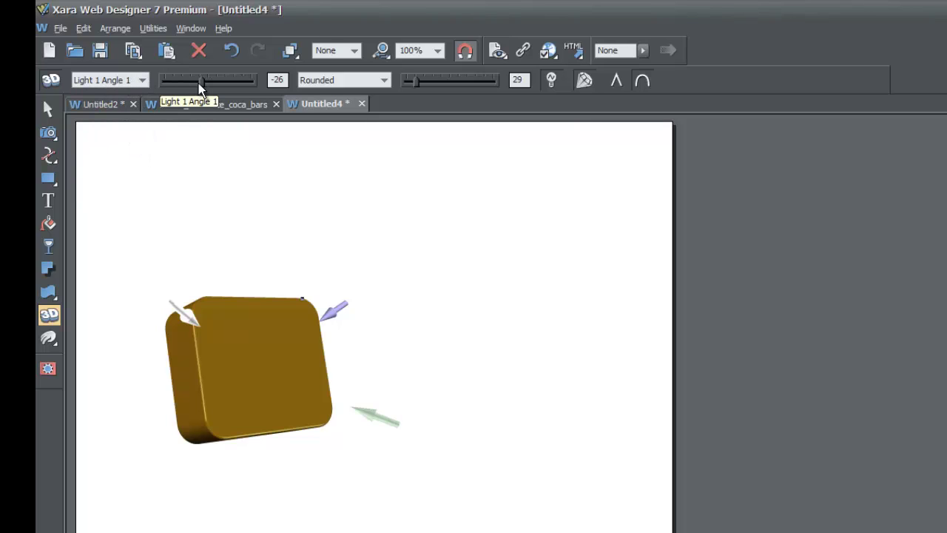
mouse_move(198, 82)
left_mouse_down()
mouse_move(211, 82)
mouse_move(199, 84)
left_mouse_up()
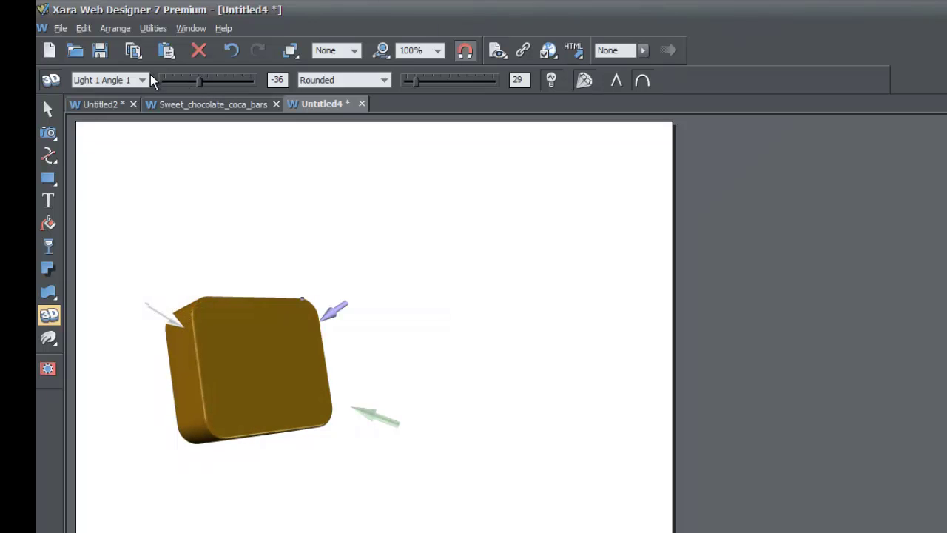
- Adjust the first light by bringing Light 1 Angle 2 to about -15 and Light 1 Angle 1 to about -13
left_click(142, 80)
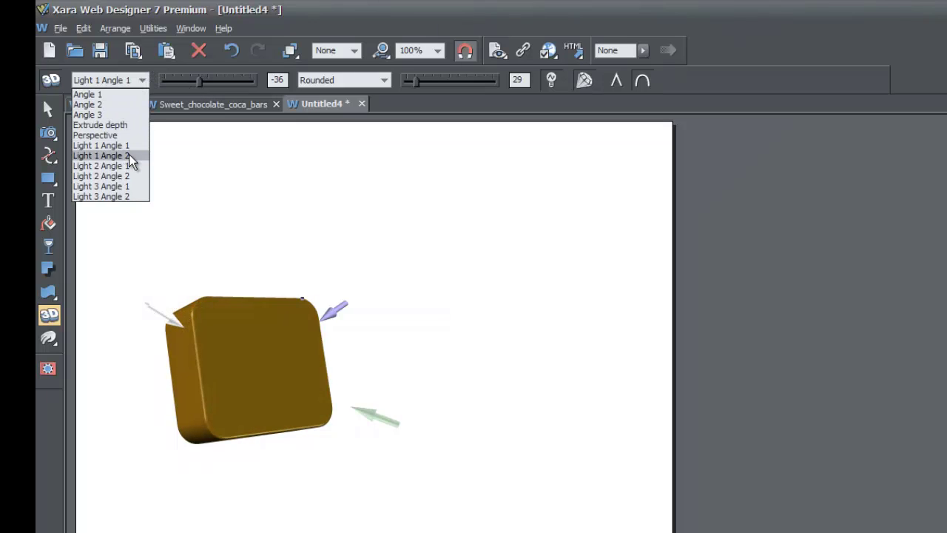
left_click(129, 155)
mouse_move(196, 83)
left_mouse_down()
mouse_move(212, 83)
mouse_move(191, 85)
mouse_move(200, 85)
left_mouse_up()
left_click(146, 81)
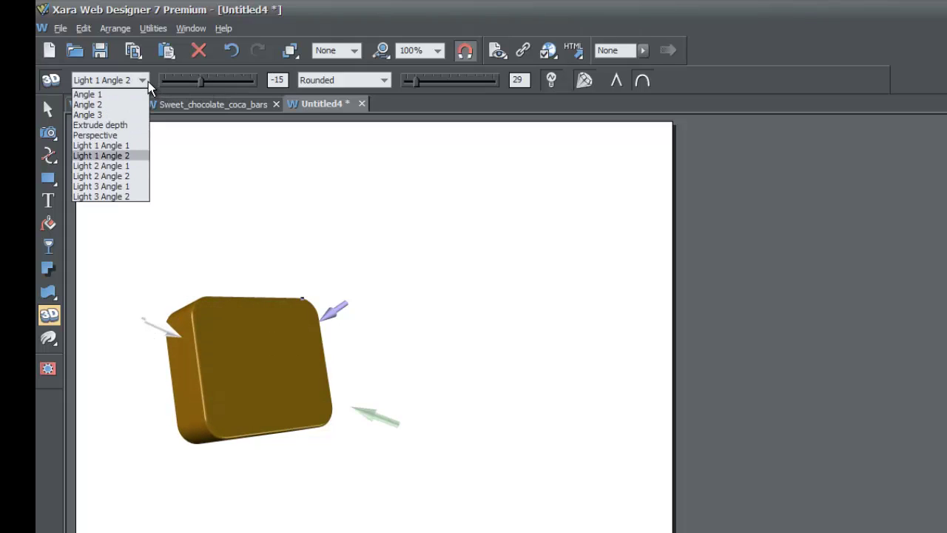
left_click(127, 145)
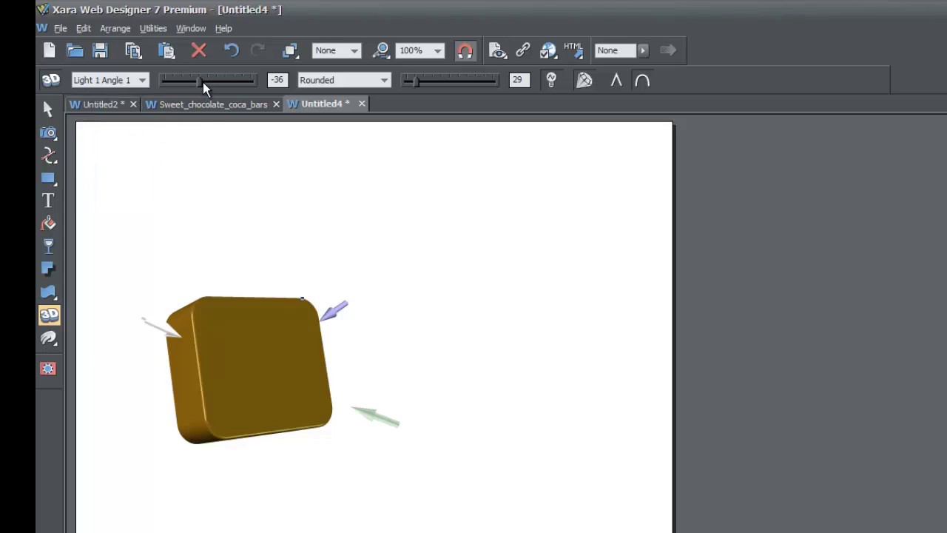
left_click_drag(202, 82, 205, 84)
- Redirect the second light onto the block's front face with Light 2 Angle 1 at about -10 and Light 2 Angle 2 at about 3
left_click(143, 80)
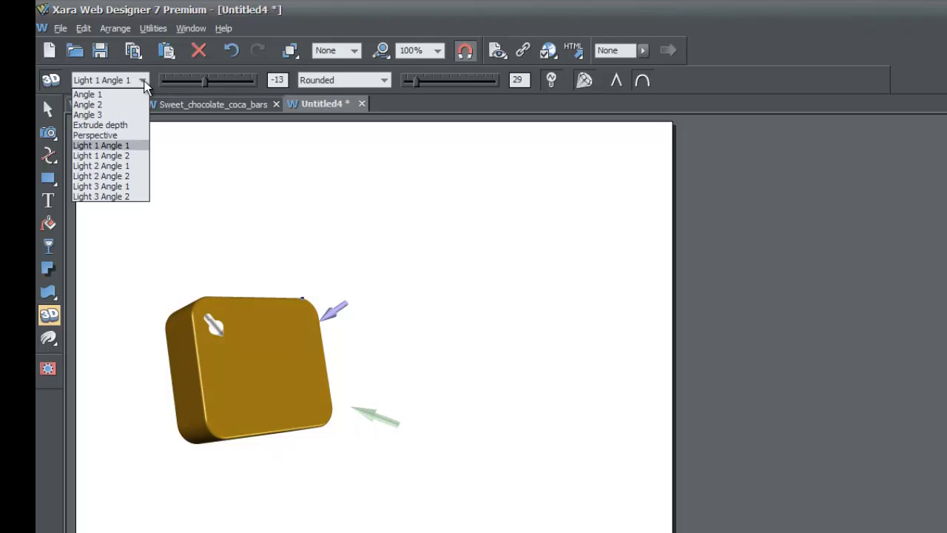
left_click(133, 161)
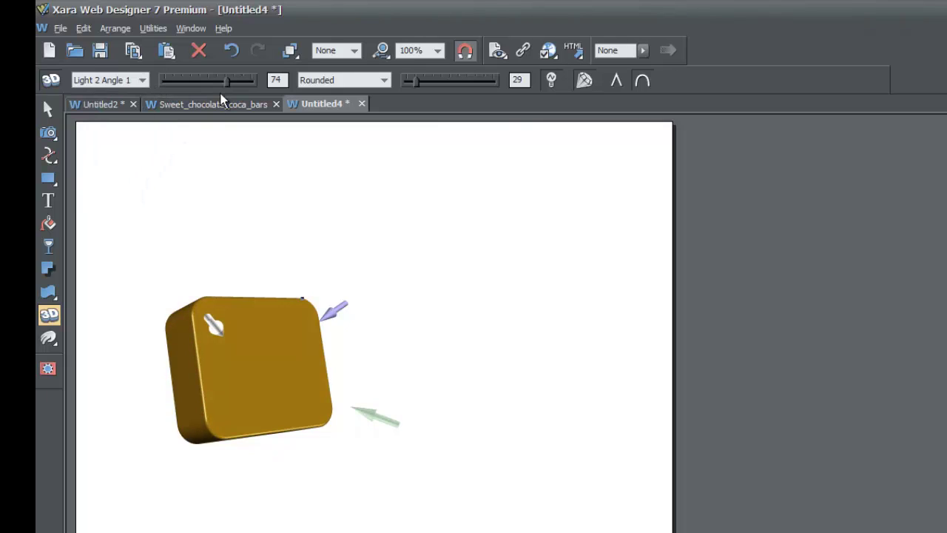
left_click_drag(225, 84, 206, 83)
left_click(142, 80)
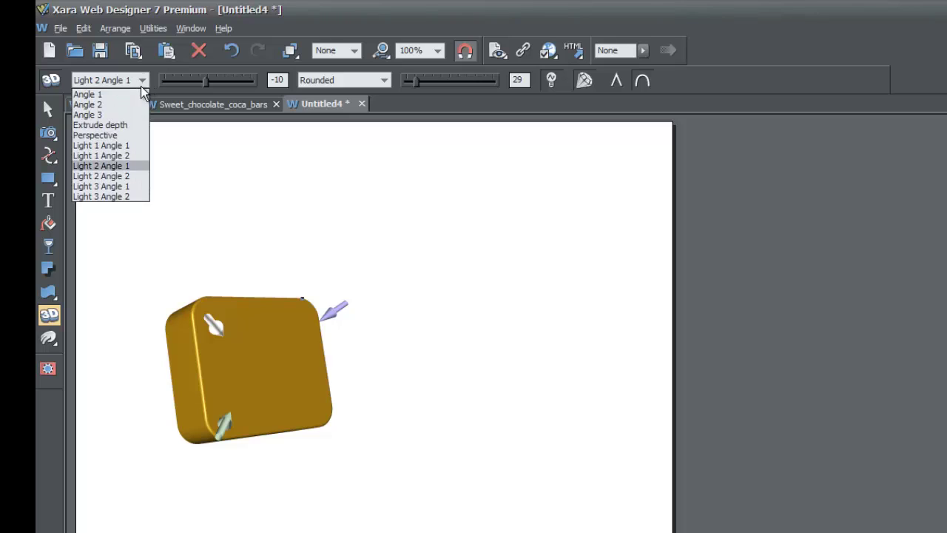
left_click(126, 176)
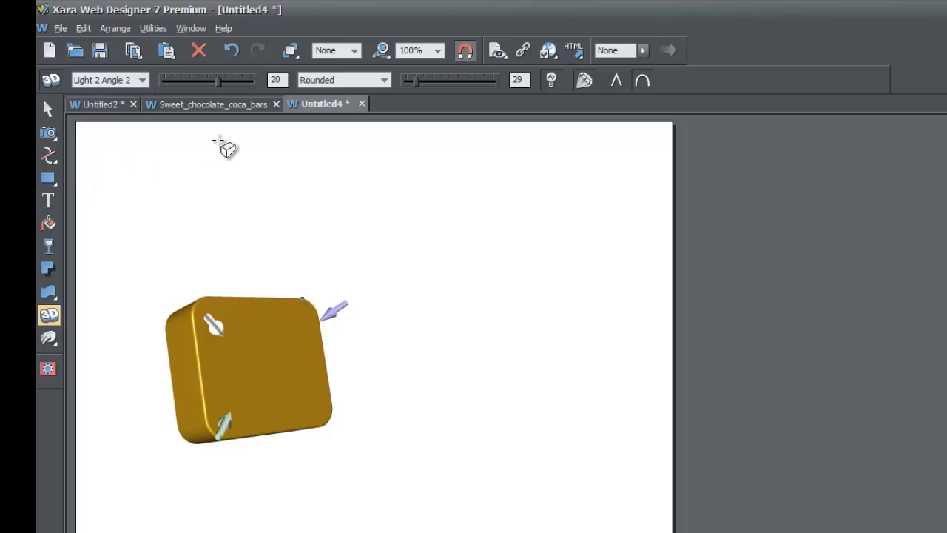
mouse_move(217, 83)
left_mouse_down()
mouse_move(197, 85)
mouse_move(209, 85)
left_mouse_up()
- Reposition the third light with Light 3 Angle 1 at about 92 and Light 3 Angle 2 at about -13
left_click(140, 80)
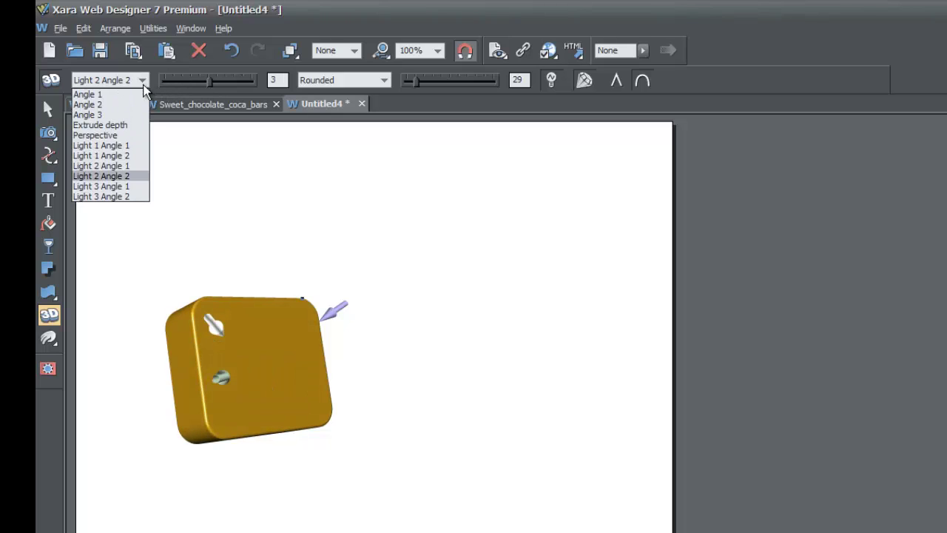
left_click(126, 186)
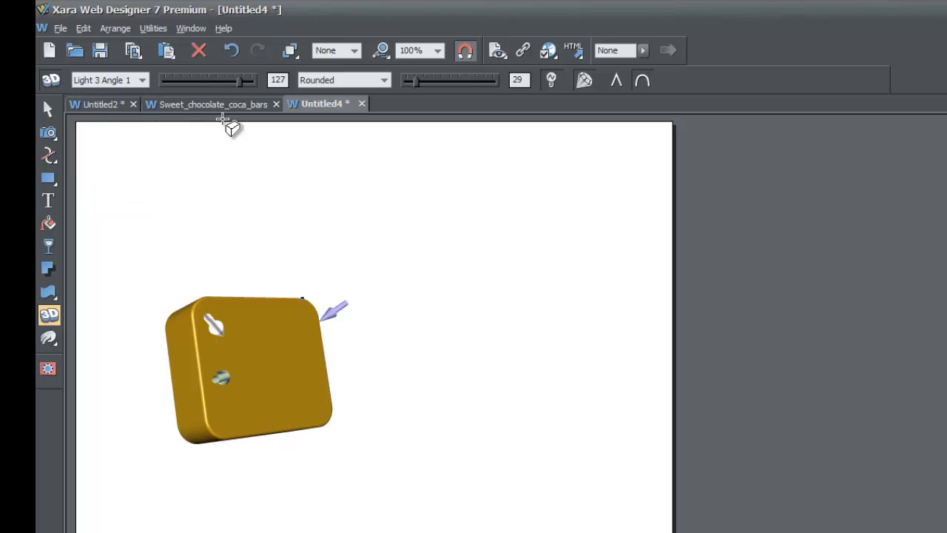
left_click_drag(238, 90, 230, 84)
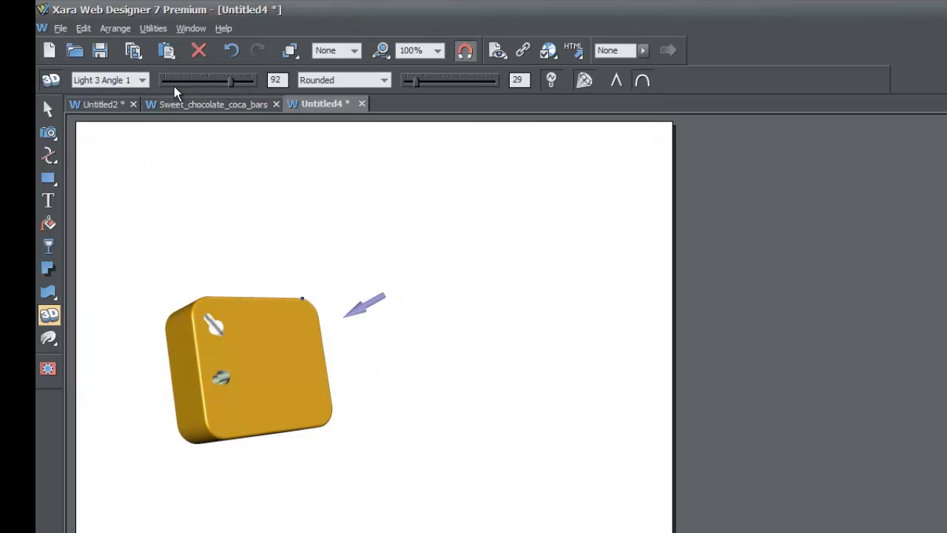
left_click(143, 80)
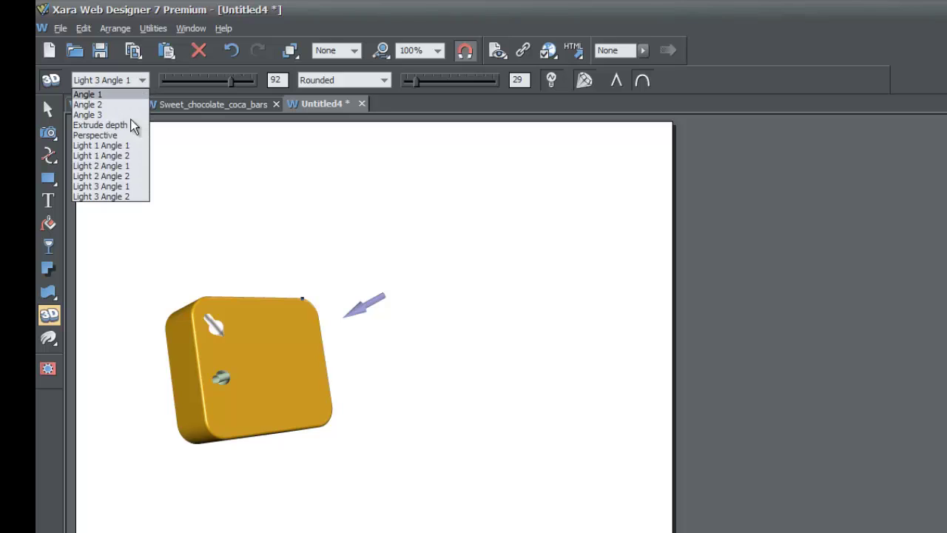
left_click(120, 196)
mouse_move(190, 82)
left_mouse_down()
mouse_move(212, 81)
mouse_move(202, 83)
left_mouse_up()
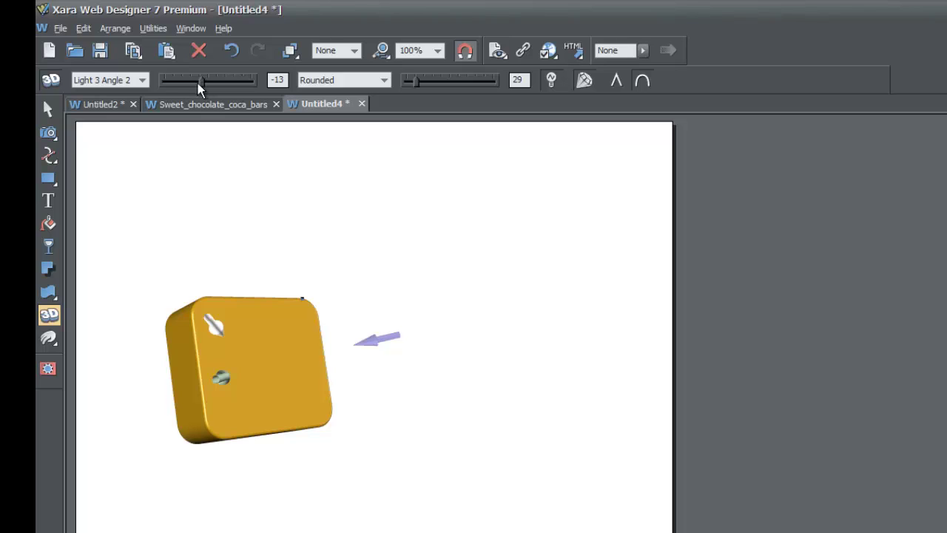
- Choose Perspective as the extrusion parameter and vary it, ending at the value 64
left_click(142, 80)
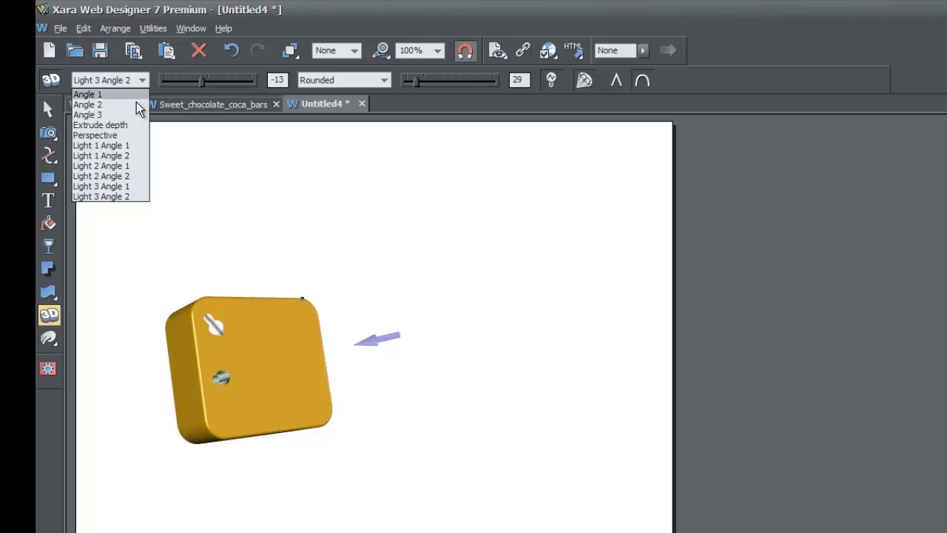
left_click(118, 136)
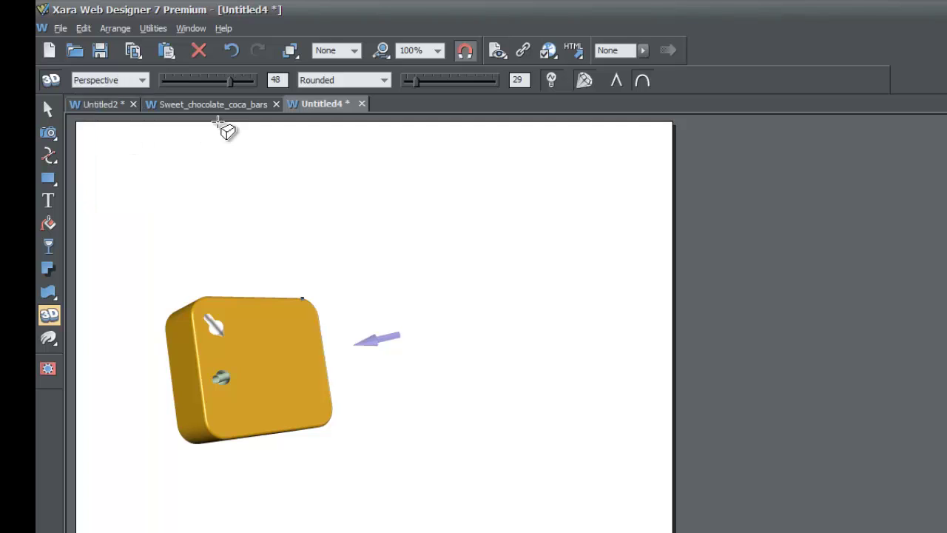
left_click_drag(214, 84, 263, 82)
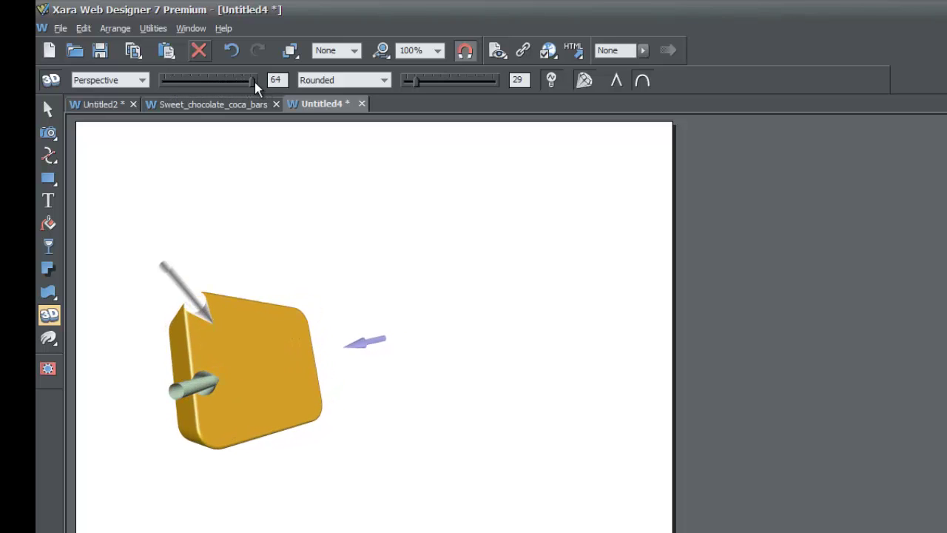
mouse_move(261, 83)
left_mouse_down()
mouse_move(222, 83)
mouse_move(259, 90)
left_mouse_up()
left_click_drag(222, 82, 252, 88)
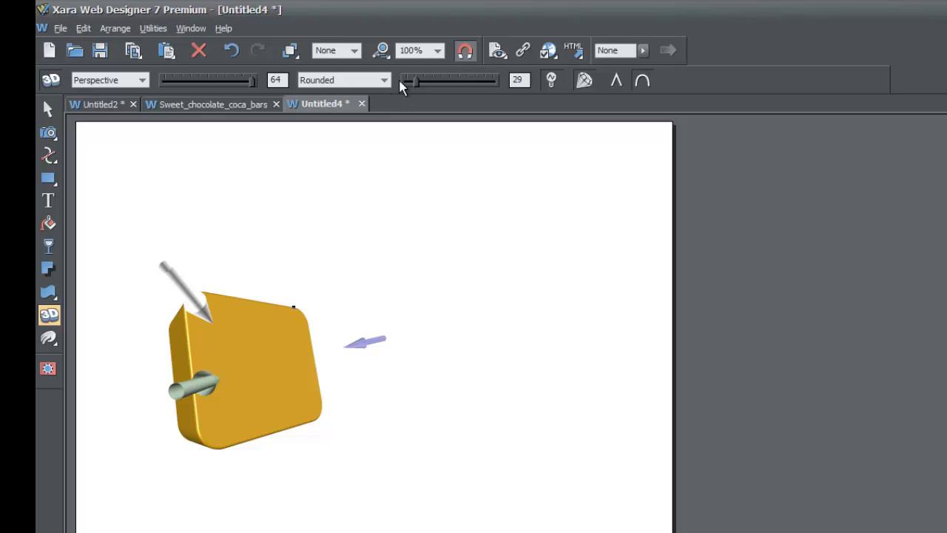
- Hide the light arrows, and raise the Rounded bevel size to 250, turning the block freehand to expose its edges
left_click_drag(419, 80, 416, 81)
left_click(553, 81)
left_click(553, 81)
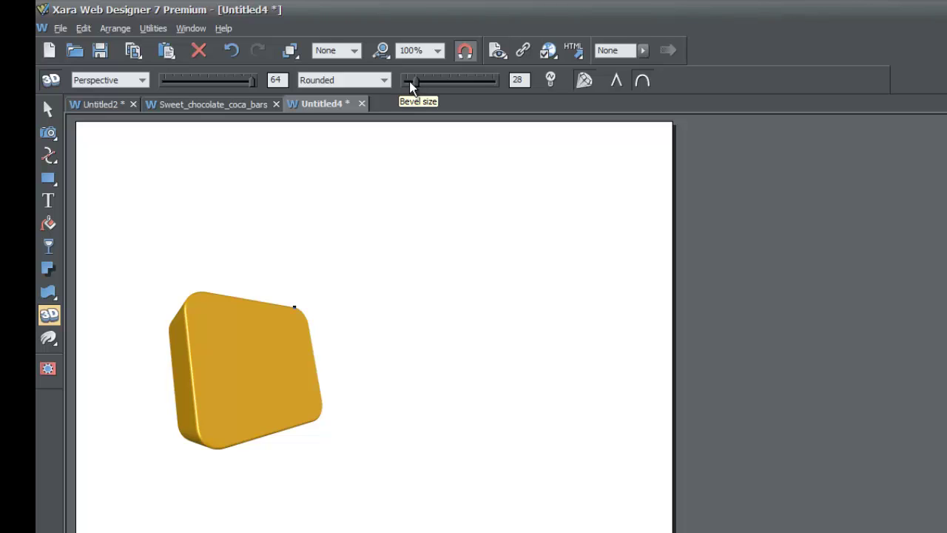
left_click_drag(419, 81, 504, 85)
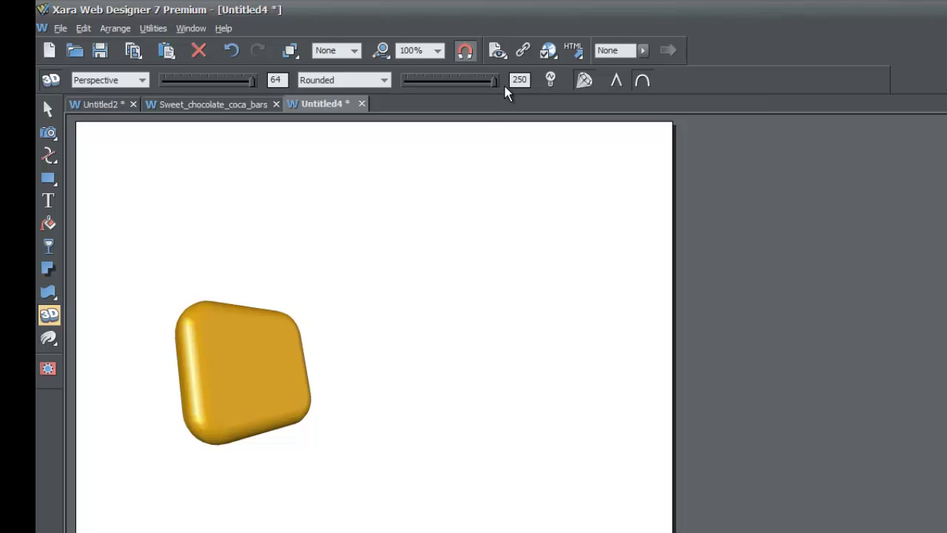
mouse_move(246, 349)
left_mouse_down()
mouse_move(250, 362)
mouse_move(279, 364)
mouse_move(347, 353)
mouse_move(310, 423)
mouse_move(279, 431)
mouse_move(235, 372)
mouse_move(278, 332)
mouse_move(350, 296)
mouse_move(268, 307)
mouse_move(256, 431)
mouse_move(214, 434)
mouse_move(243, 361)
mouse_move(266, 377)
mouse_move(249, 365)
left_mouse_up()
- Change the bevel type to Squared with a size of about 89, rotating the block freehand until it is nearly edge-on
left_click(384, 80)
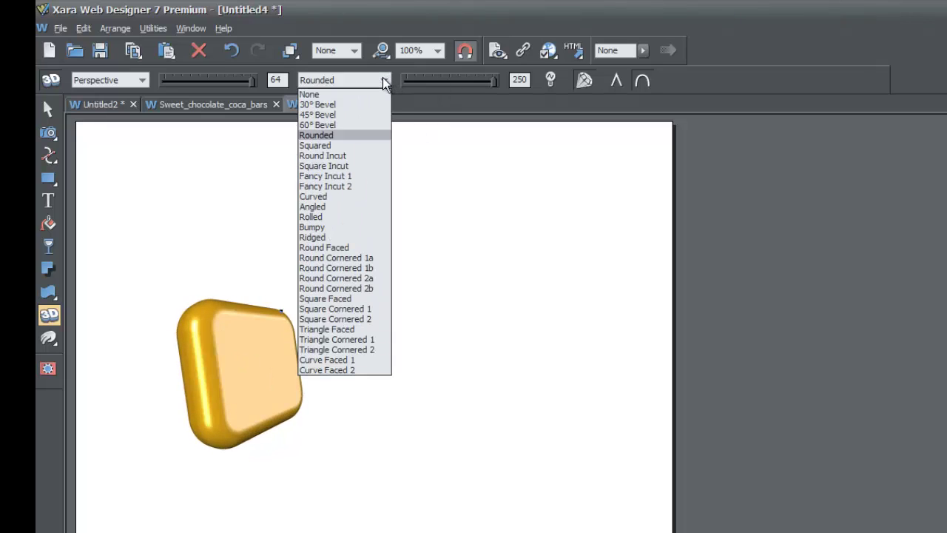
left_click(366, 145)
left_click(366, 145)
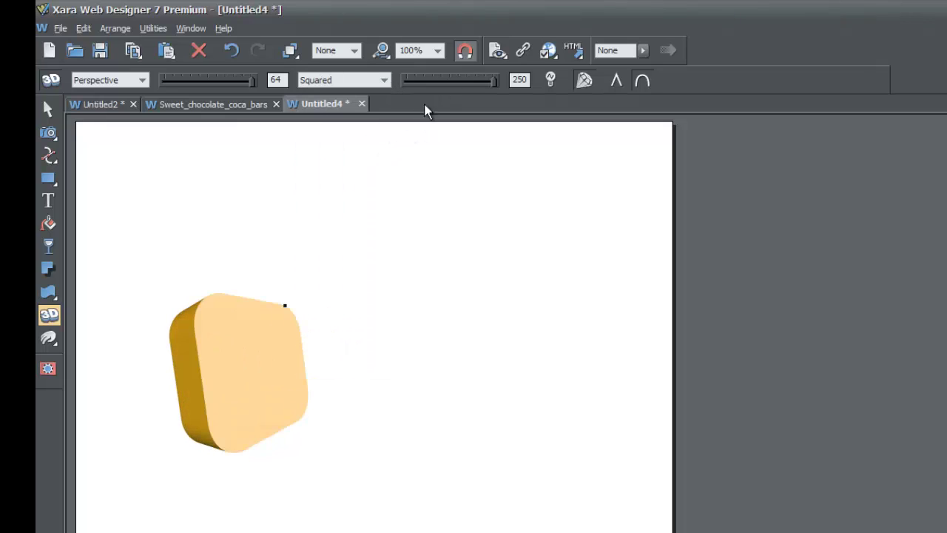
left_click_drag(444, 80, 419, 85)
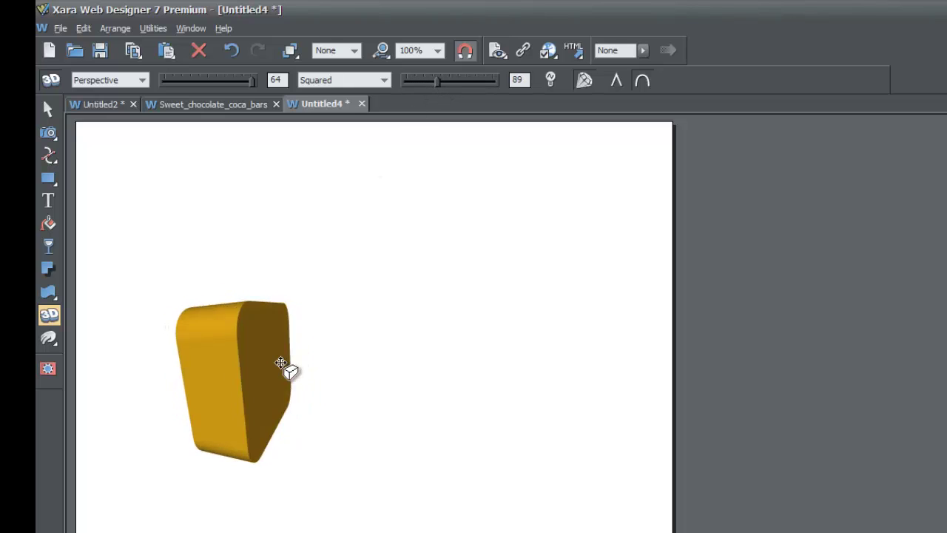
left_click_drag(310, 364, 301, 343)
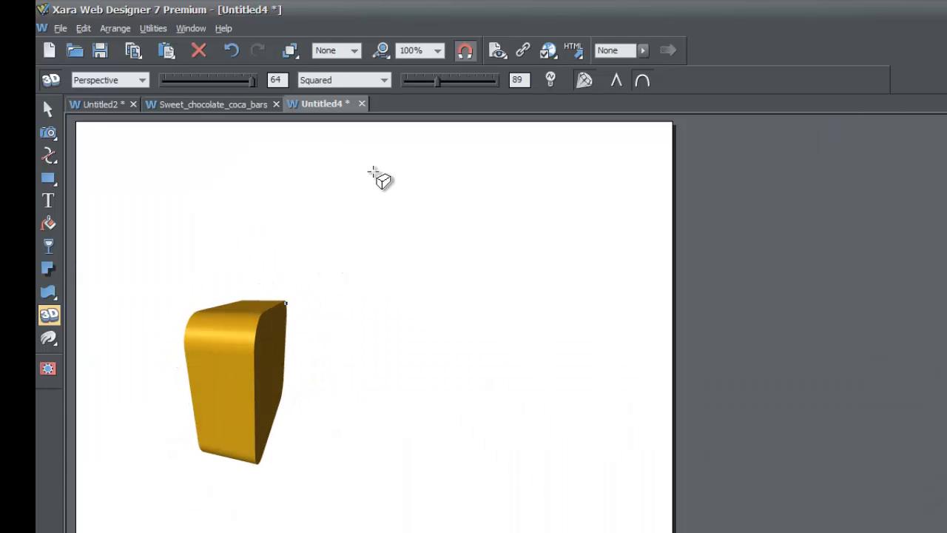
- Apply the Round Incut bevel, vary its size up to about 212 and back to about 87, and rotate the block to inspect it
left_click(384, 80)
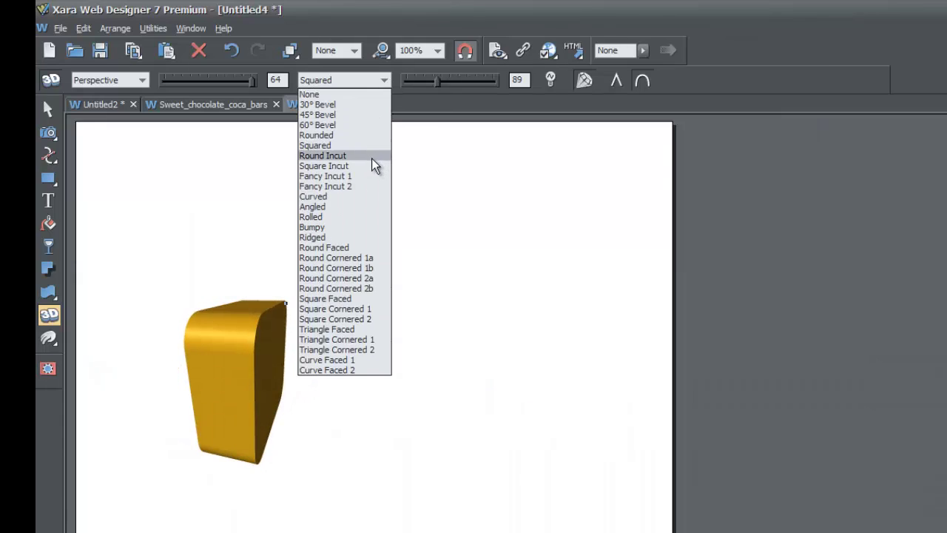
left_click(373, 156)
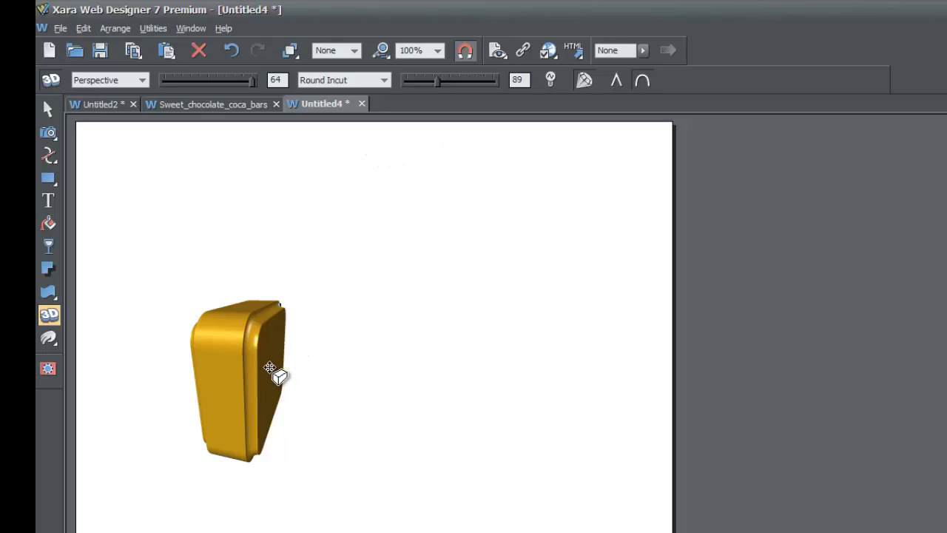
left_click_drag(269, 366, 228, 284)
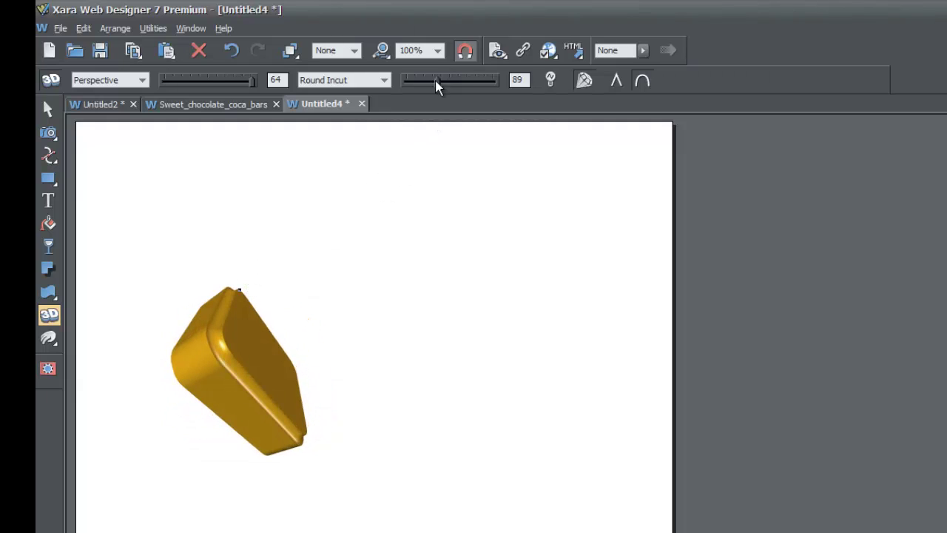
left_click_drag(454, 81, 480, 92)
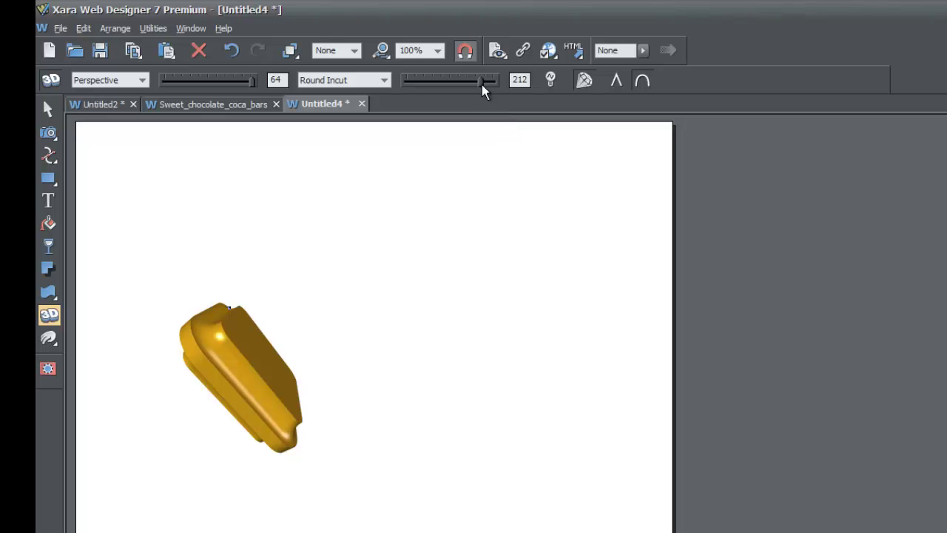
left_click_drag(481, 84, 438, 87)
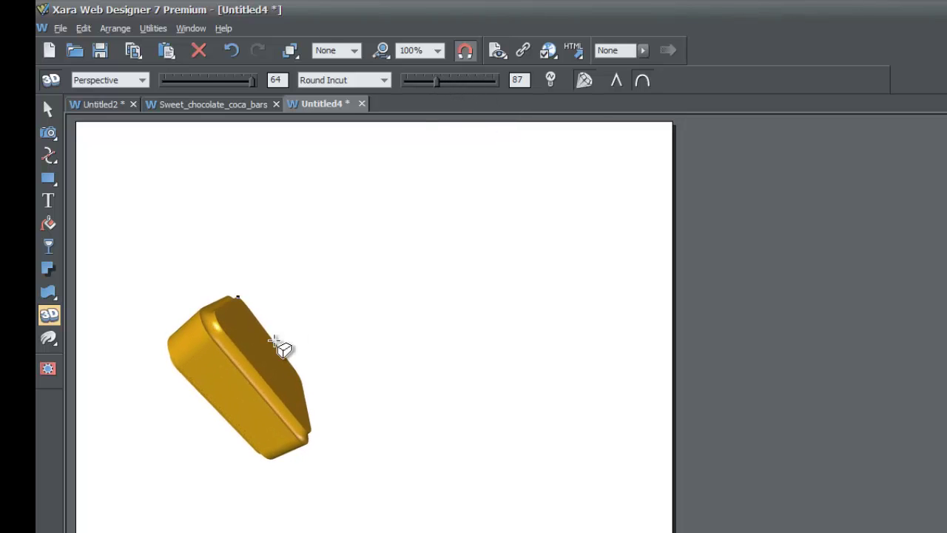
left_click_drag(266, 353, 234, 380)
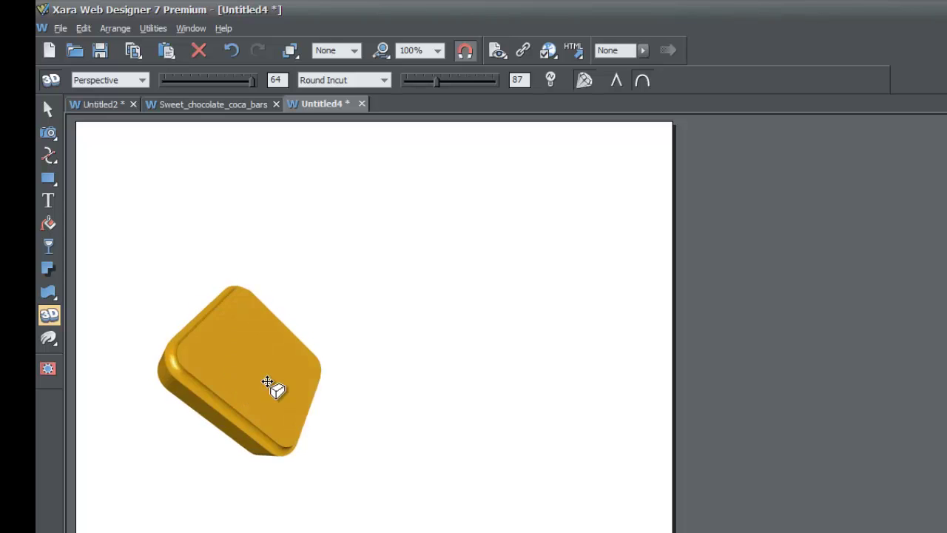
- Change the bevel type to Rolled and increase its size to about 153
left_click(383, 82)
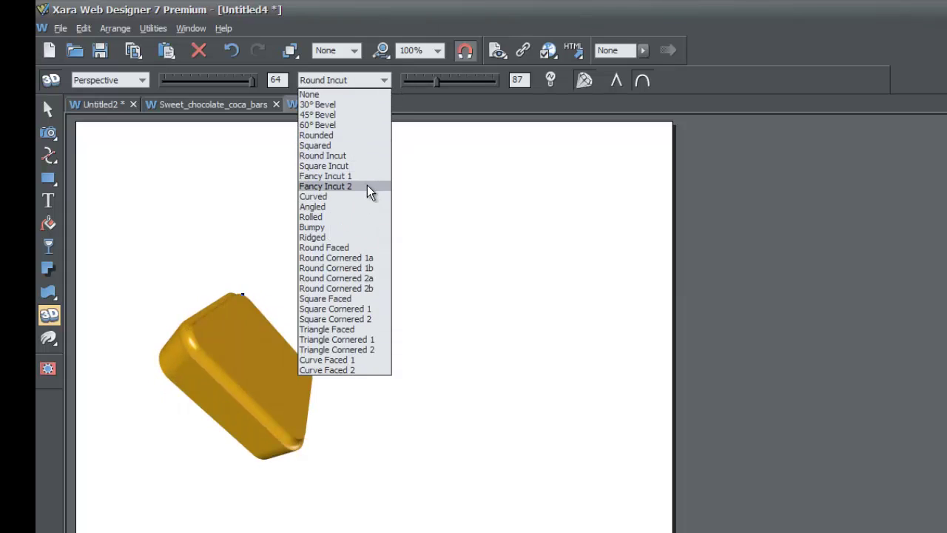
left_click(359, 217)
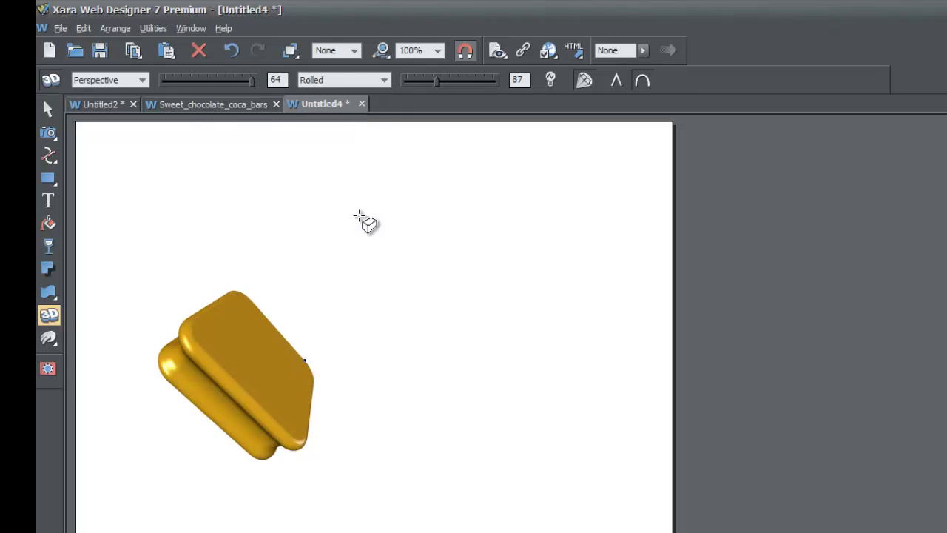
left_click_drag(437, 81, 460, 81)
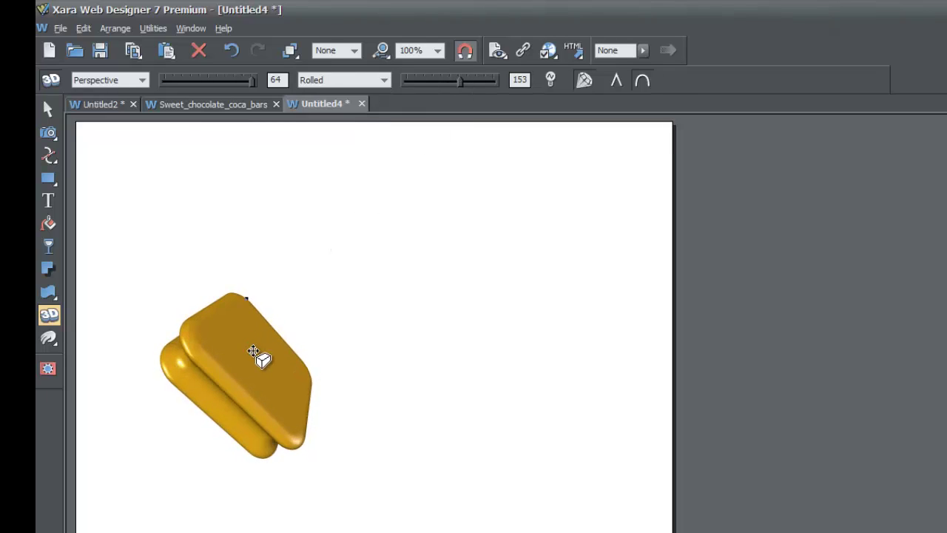
- Rotate the block freehand until its rolled side edges show, and set the Rolled bevel size to 128
left_click_drag(253, 350, 256, 320)
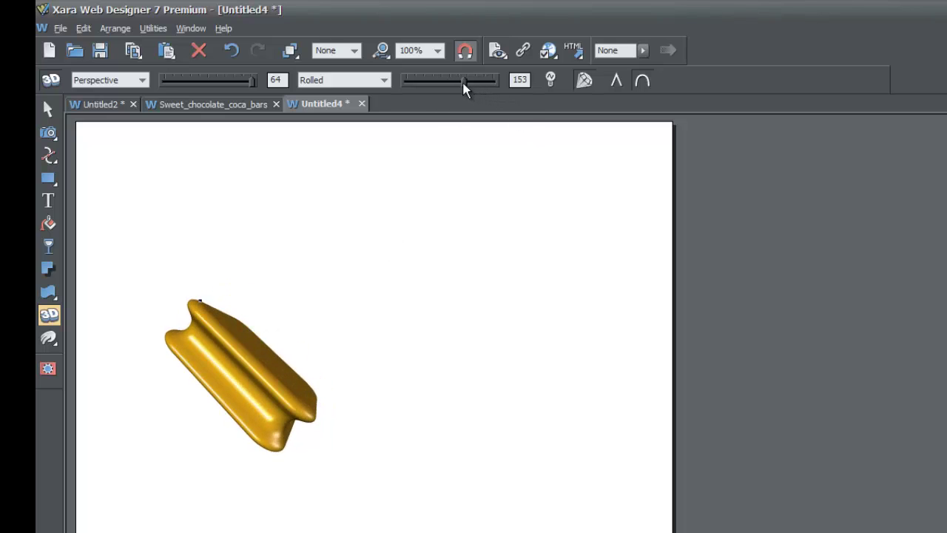
mouse_move(464, 87)
left_mouse_down()
mouse_move(482, 84)
mouse_move(437, 91)
mouse_move(454, 92)
left_mouse_up()
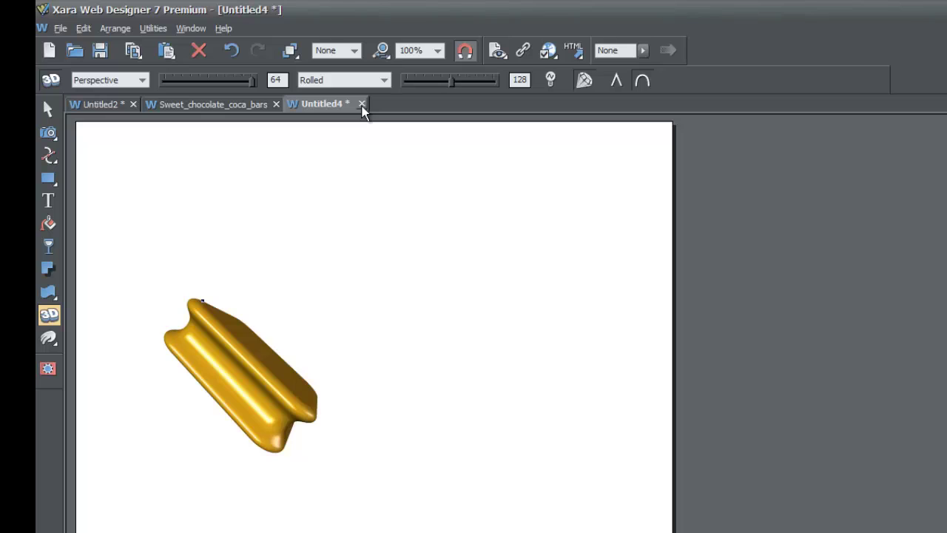
left_click(143, 80)
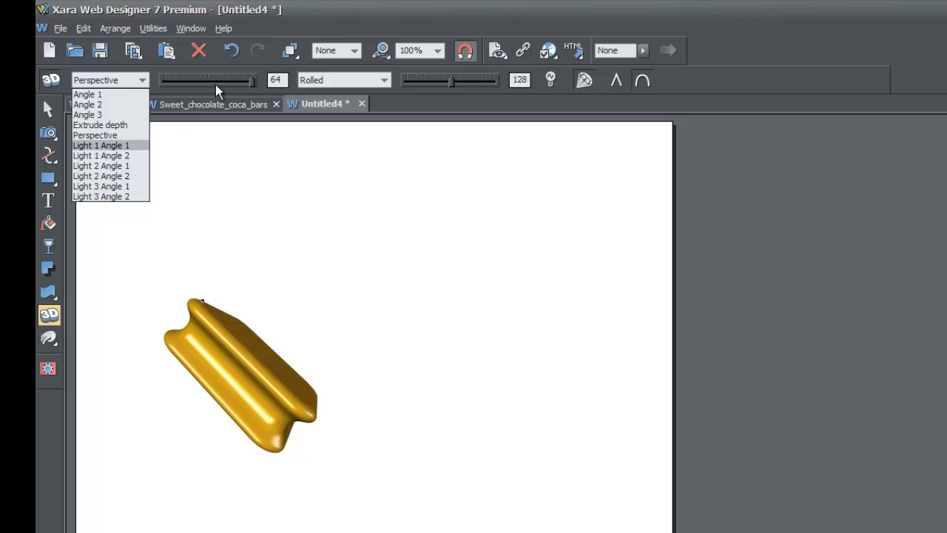
left_click(405, 104)
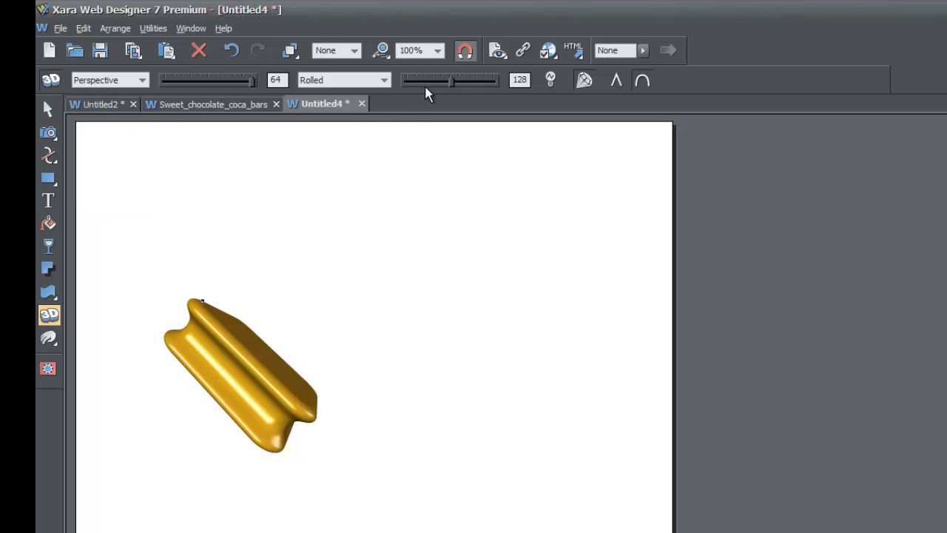
left_click(384, 80)
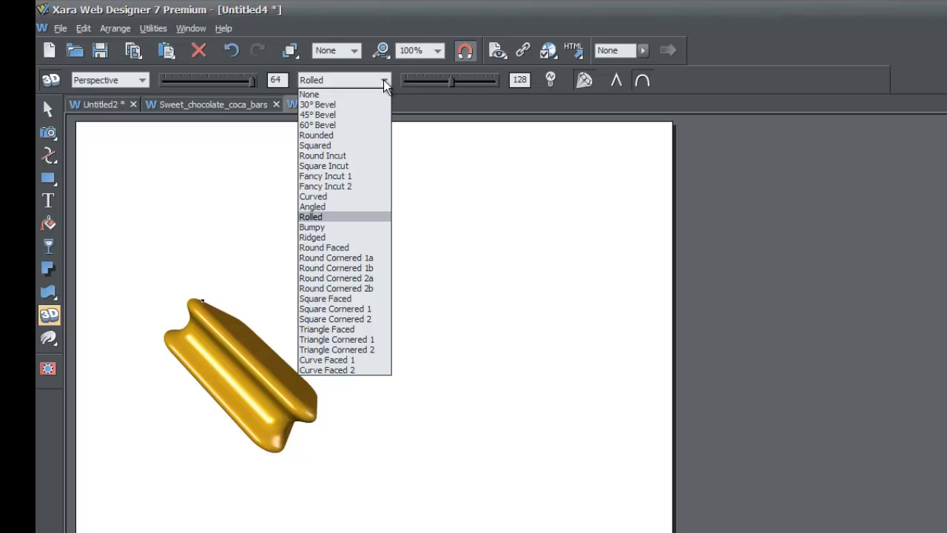
left_click(438, 103)
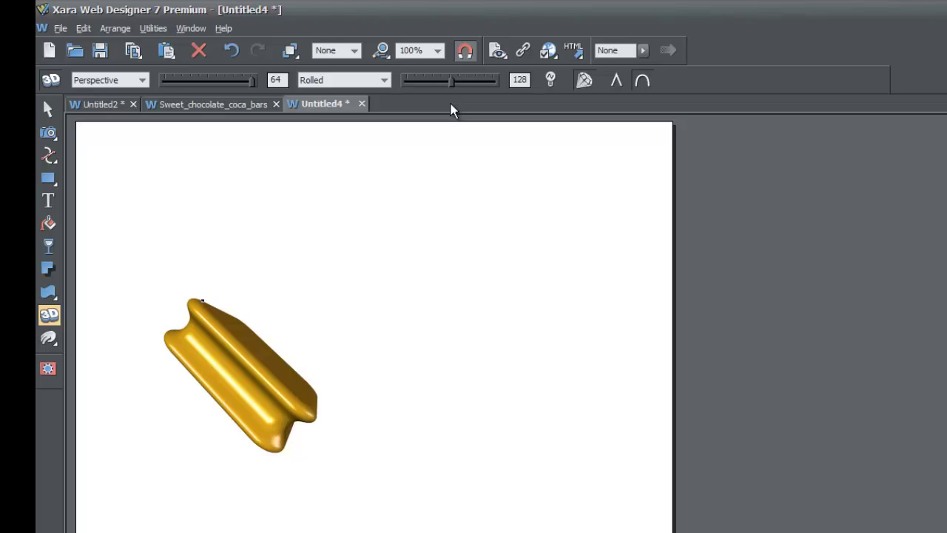
- Close the Untitled4 document and discard its changes
left_click(362, 104)
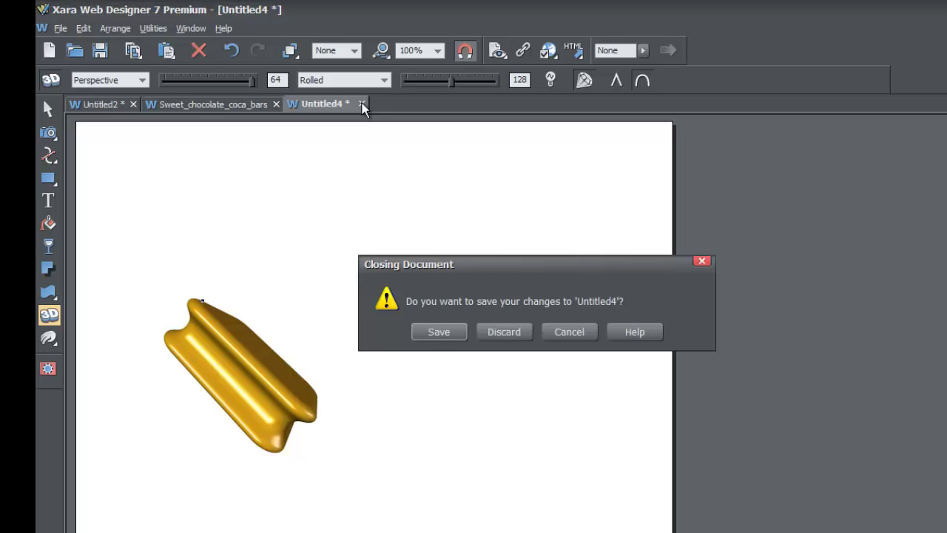
left_click(503, 332)
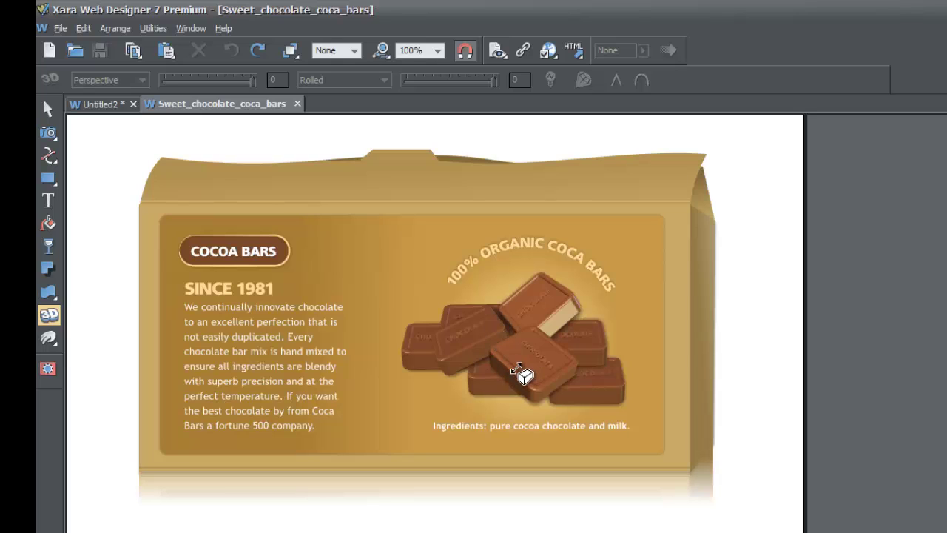
- Rotate the front chocolate bar of the package illustration freehand in 3D to expose its side, and undo the rotations
mouse_move(522, 375)
left_mouse_down()
mouse_move(574, 389)
mouse_move(510, 385)
mouse_move(520, 400)
mouse_move(533, 377)
left_mouse_up()
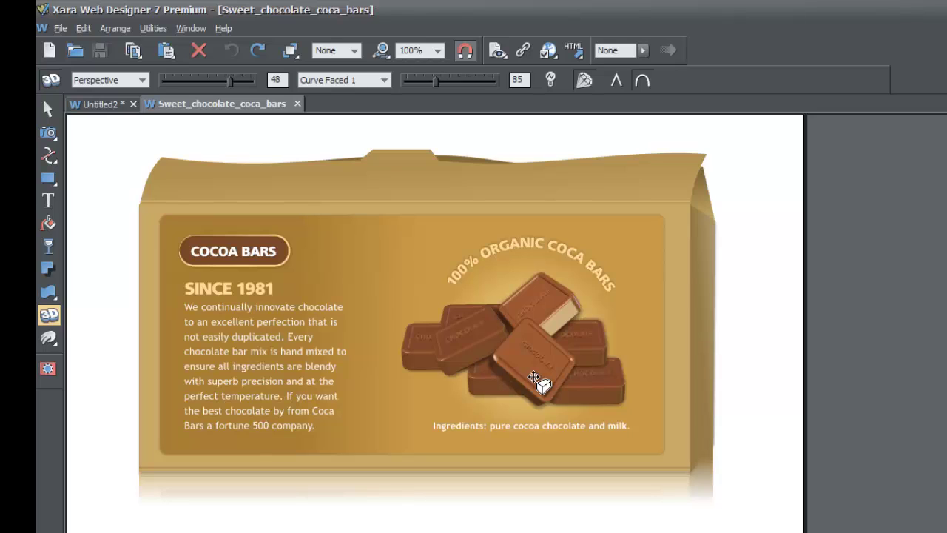
left_click_drag(533, 377, 540, 383)
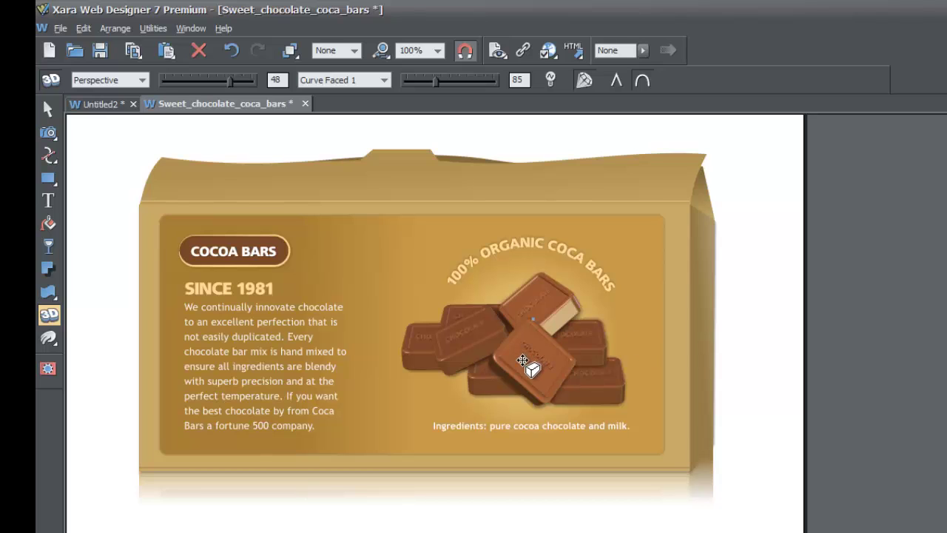
left_click_drag(524, 370, 821, 243)
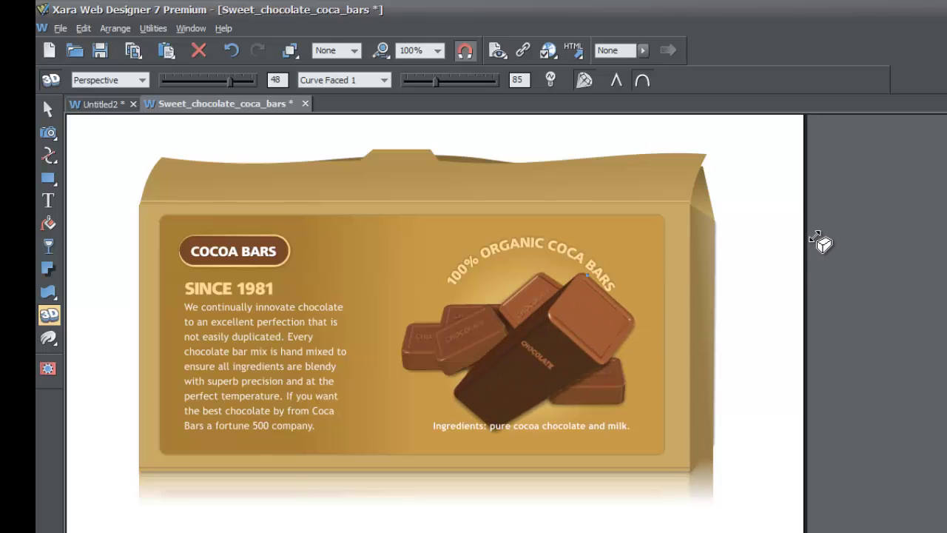
key("ctrl+z")
key("ctrl+z")
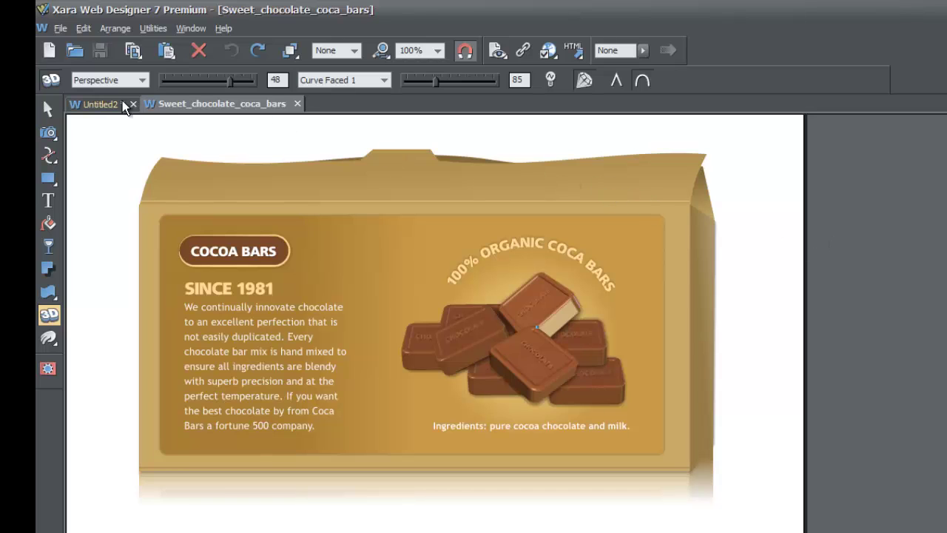
- With the Selector tool, move six of the stacked chocolate bars apart across the package front to show they are separate objects
left_click(48, 109)
left_click(112, 155)
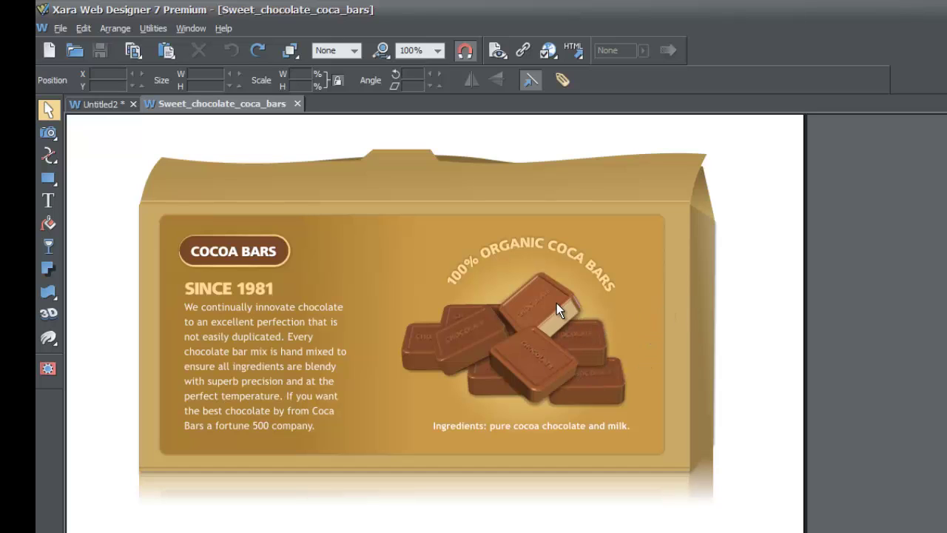
left_click_drag(558, 309, 396, 280)
left_click_drag(460, 357, 566, 297)
left_click_drag(516, 383, 377, 360)
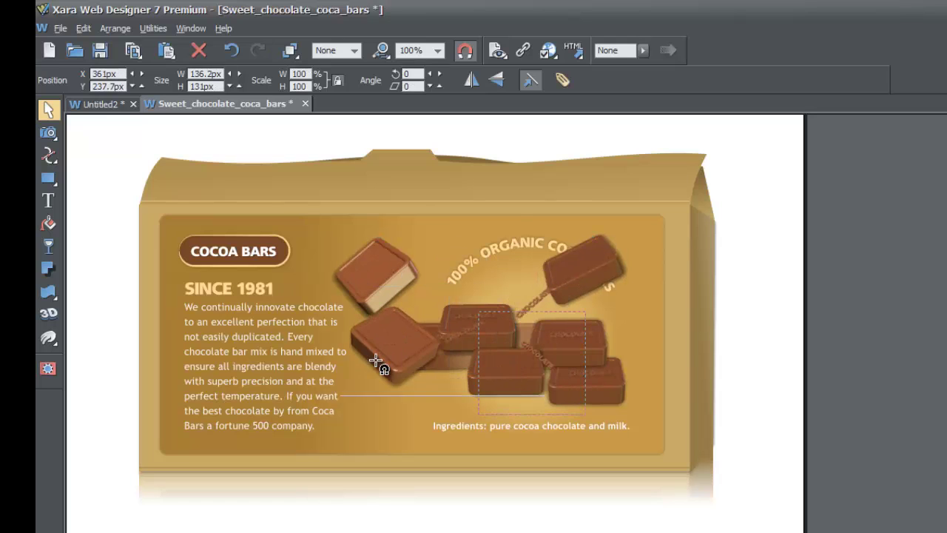
left_click_drag(491, 381, 490, 239)
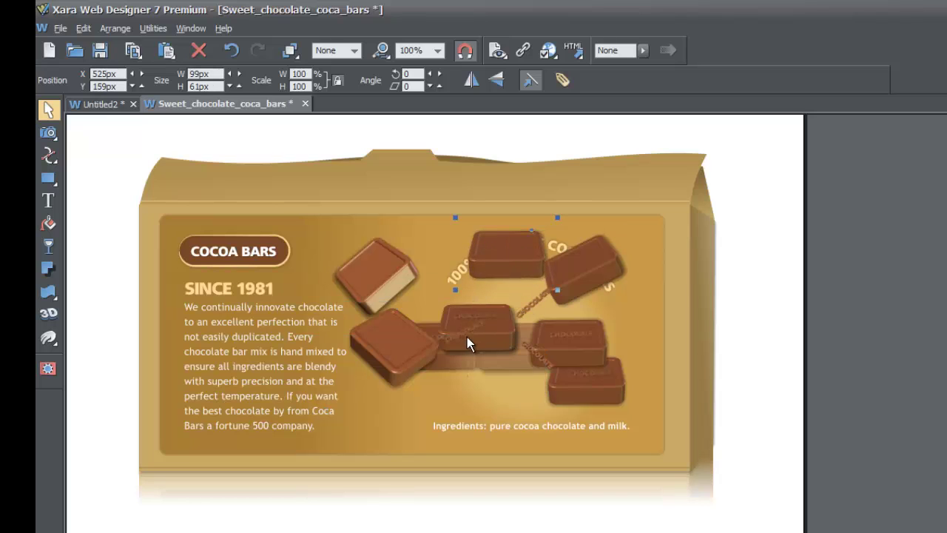
left_click_drag(491, 342, 424, 397)
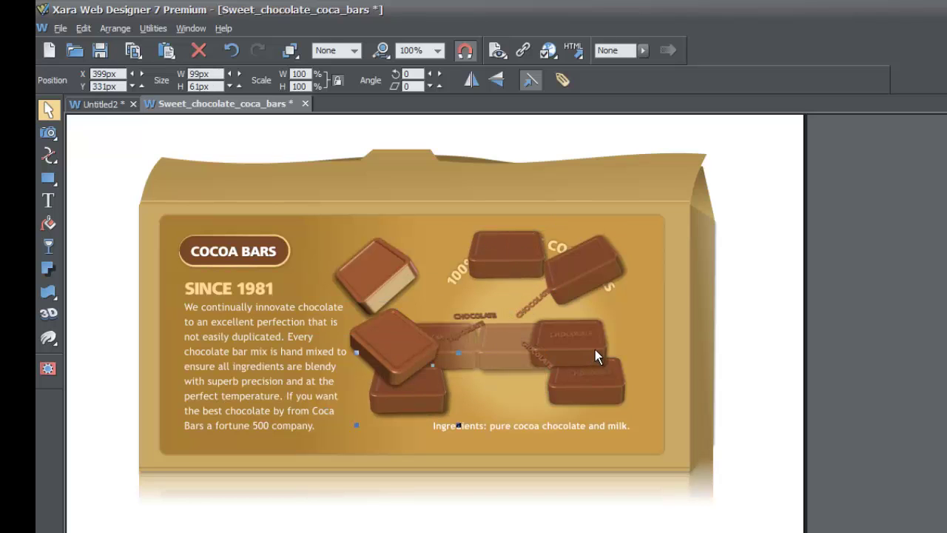
left_click_drag(594, 349, 484, 331)
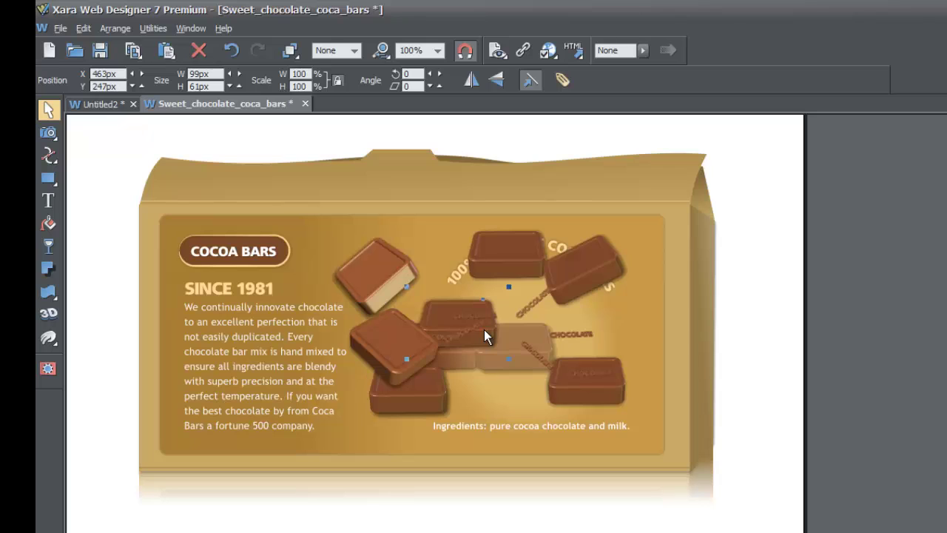
- Undo all the chocolate bar moves to restore the stack, and clear the selection
key("ctrl+z")
key("ctrl+z")
key("ctrl+z")
key("ctrl+z")
key("ctrl+z")
key("ctrl+z")
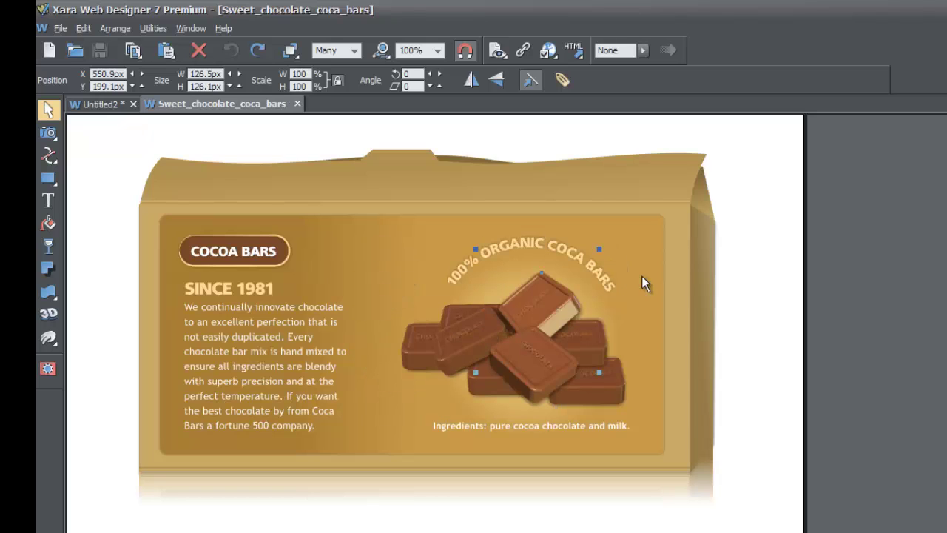
left_click(752, 288)
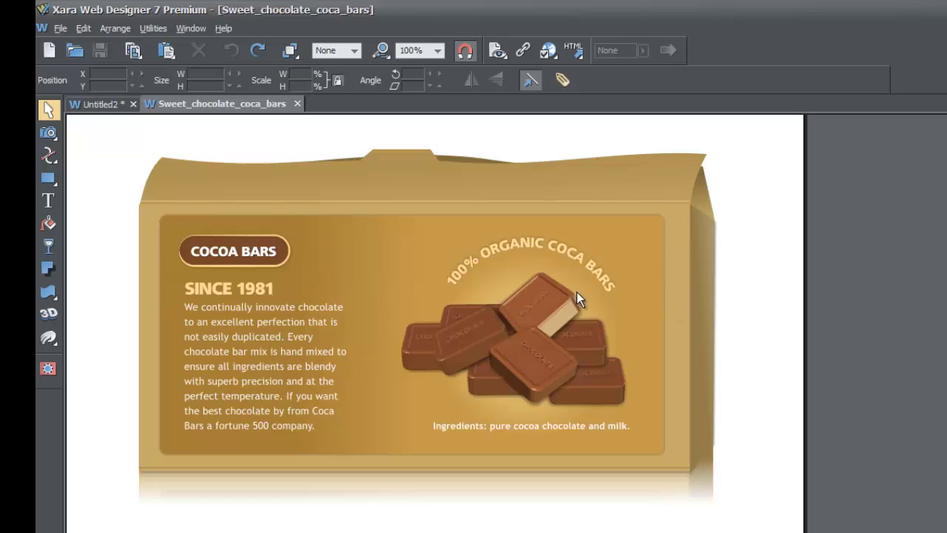